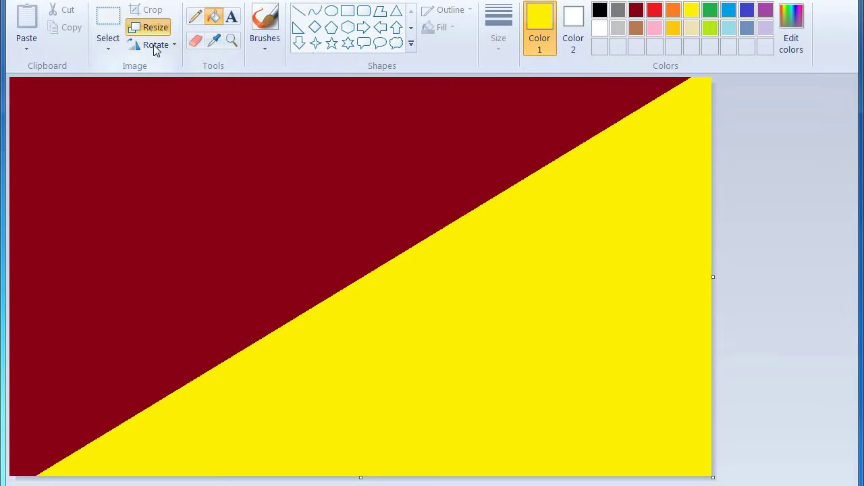
Copy the image's horizontal pixel value, and resize the image to 1 pixel wide with the aspect ratio unlocked
left_click(152, 27)
left_click(177, 99)
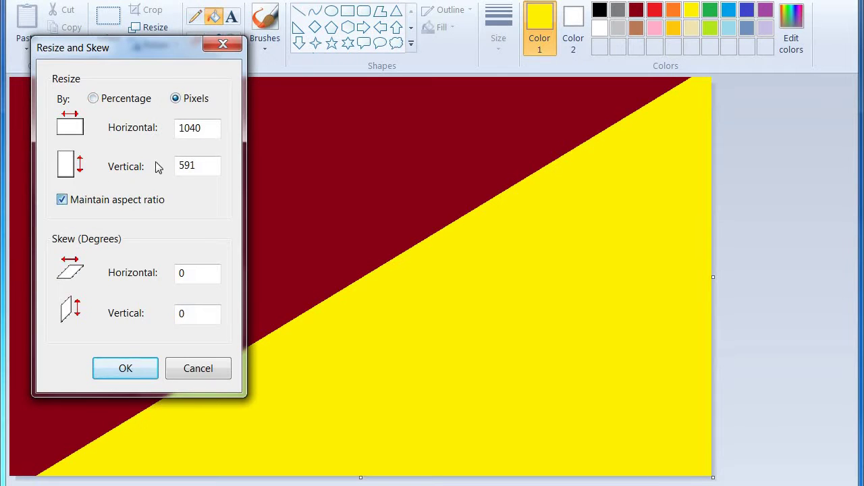
left_click(152, 199)
double_click(207, 129)
right_click(205, 131)
left_click(231, 183)
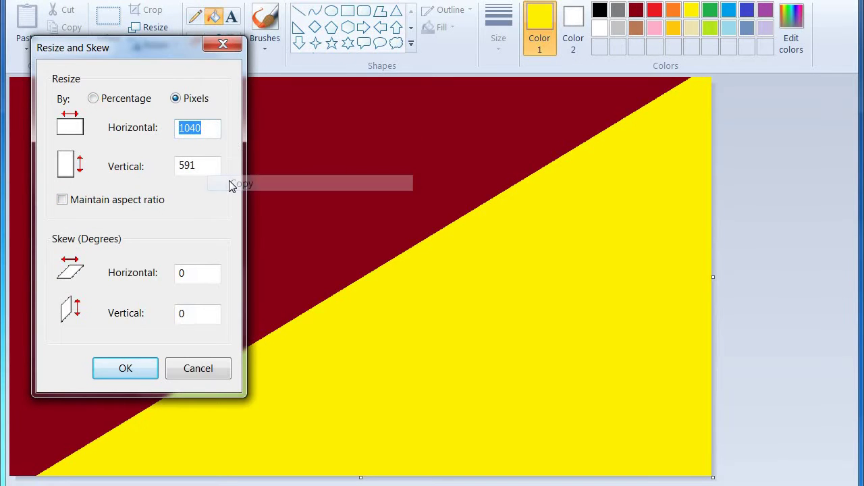
type("1")
key("Return")
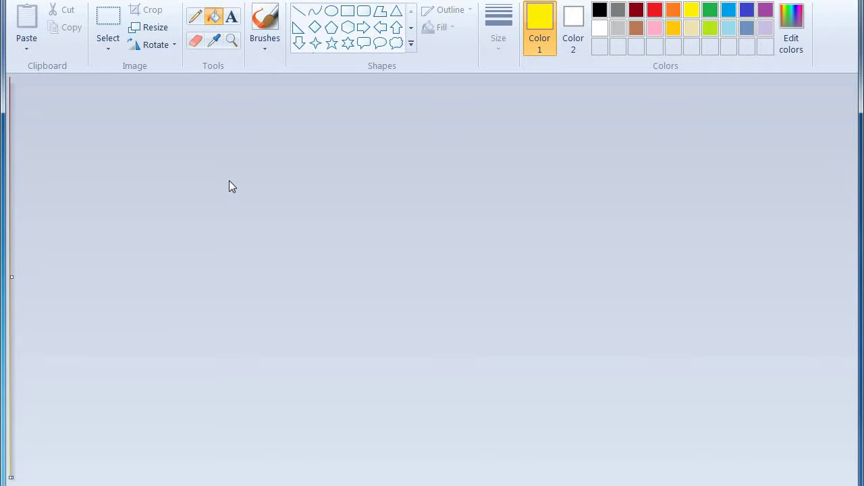
Resize the strip horizontally to 1040 pixels by pasting the copied value, without maintaining the aspect ratio, to produce a smooth gradient
left_click(141, 33)
left_click(176, 98)
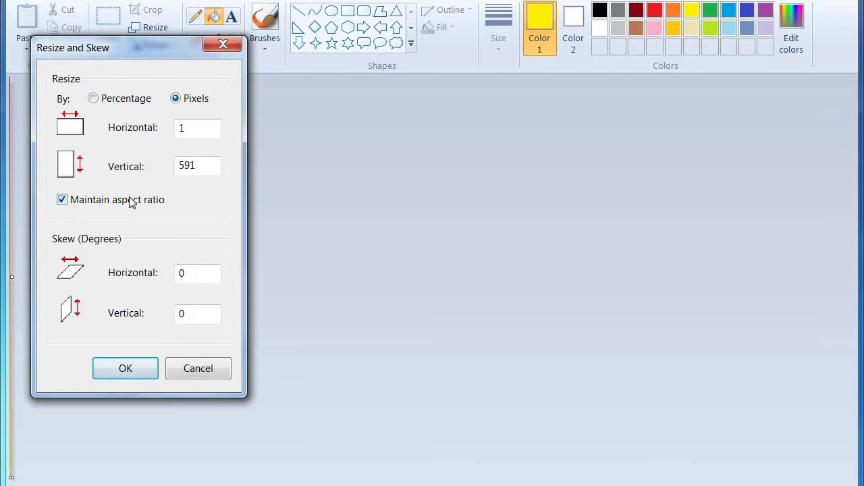
right_click(196, 134)
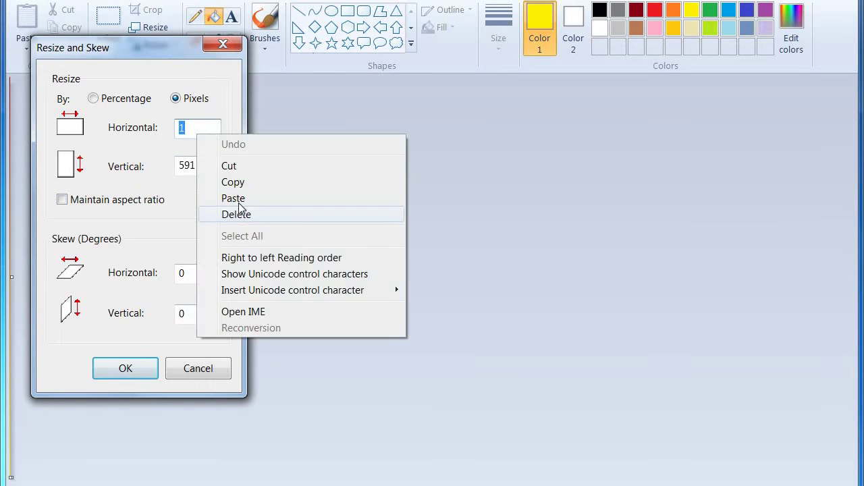
left_click(230, 198)
left_click(142, 368)
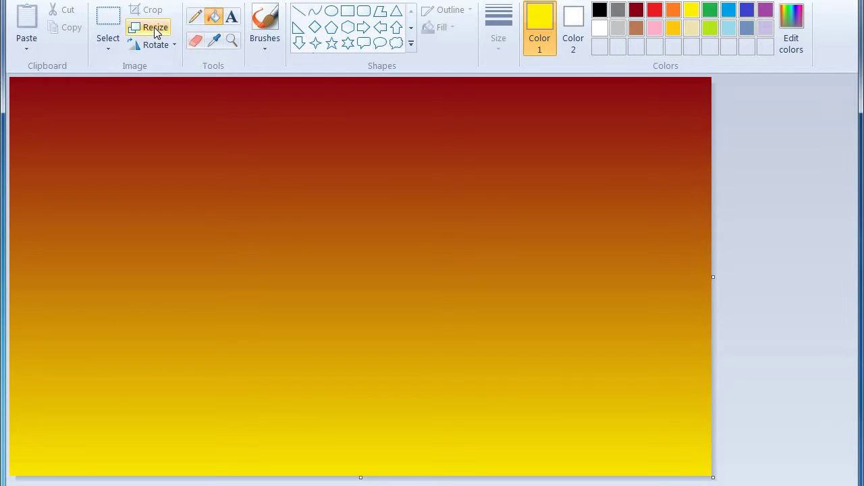
Select and copy the whole gradient, and squash it upward to cover about the upper three quarters of the canvas
left_click(105, 47)
left_click(151, 139)
right_click(260, 176)
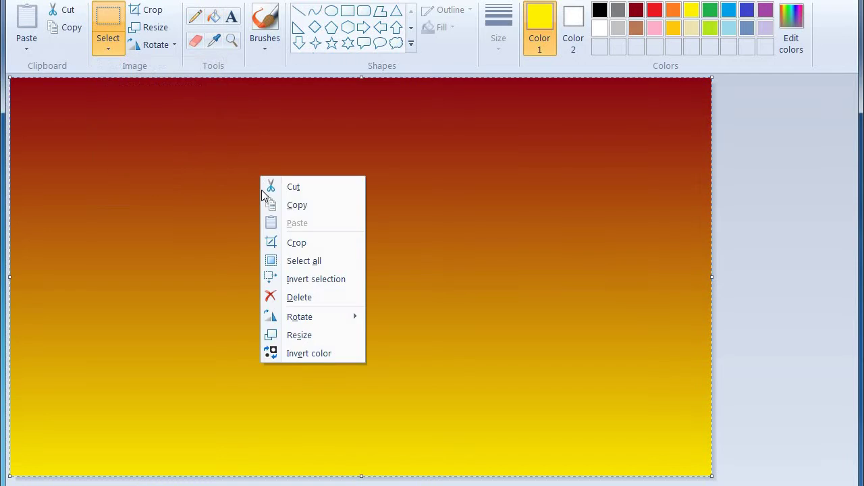
left_click(280, 204)
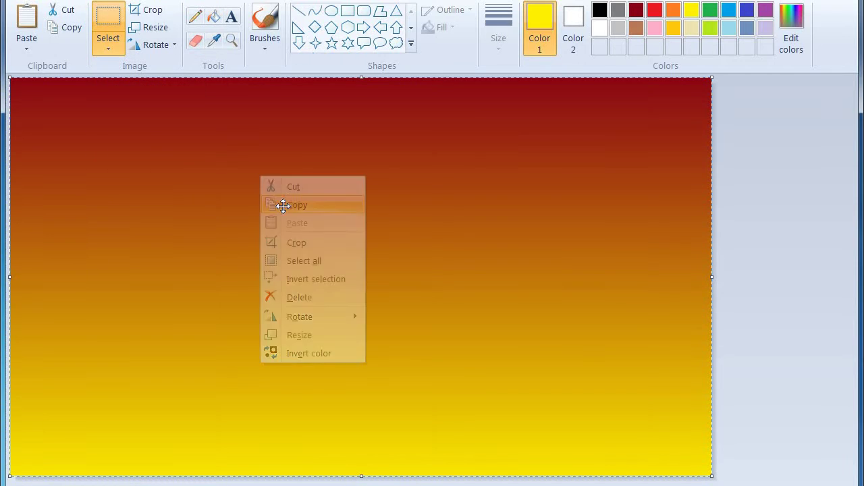
right_click(110, 42)
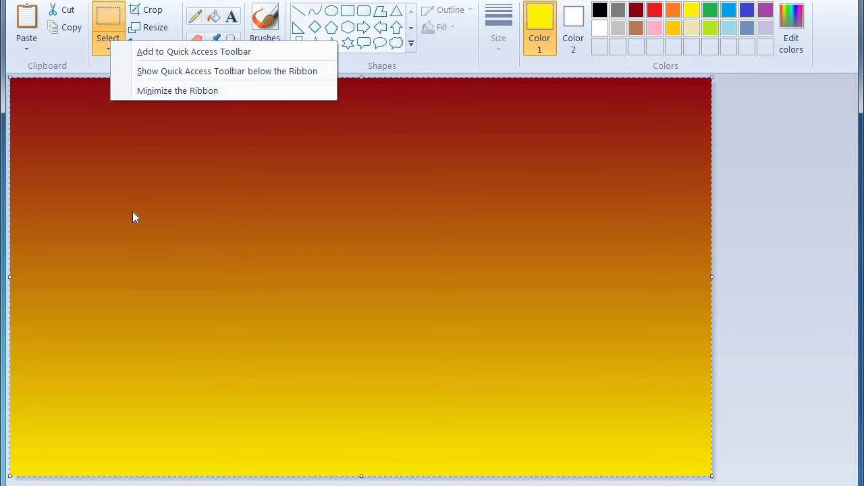
left_click(353, 392)
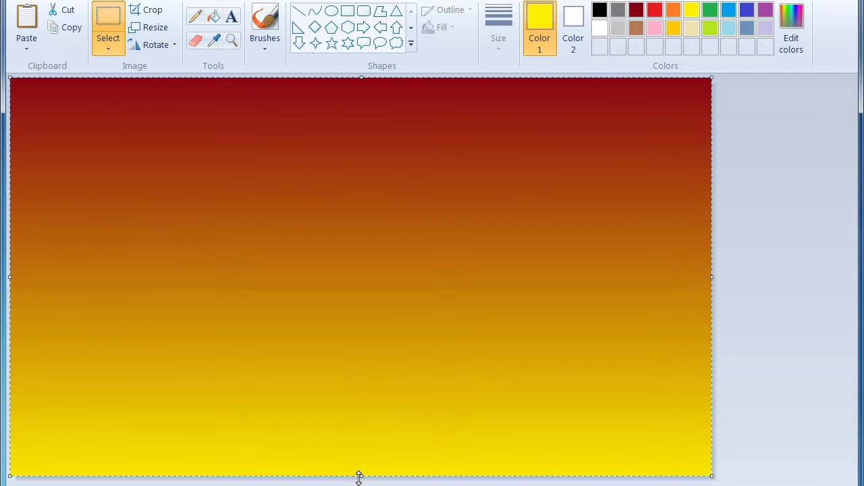
left_click_drag(359, 478, 389, 370)
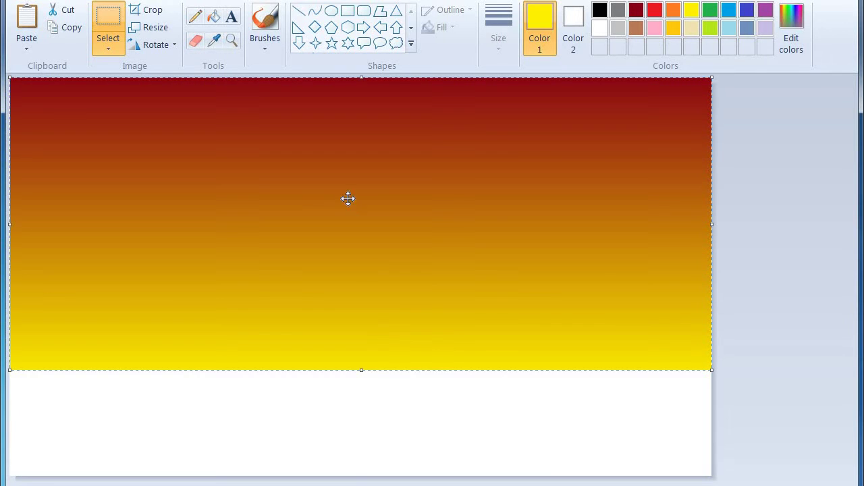
Paste the copied gradient, flip it vertically, and squash it into the empty strip along the canvas's lower edge
right_click(348, 198)
left_click(385, 245)
right_click(366, 160)
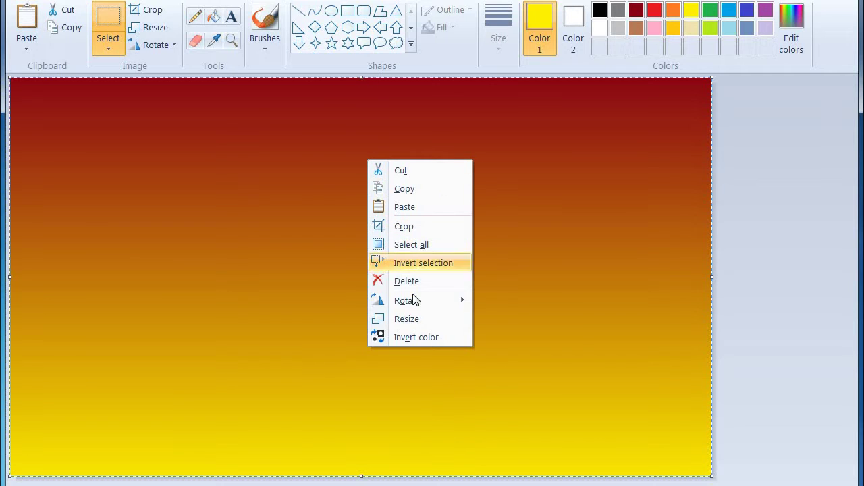
mouse_move(414, 297)
left_click(486, 356)
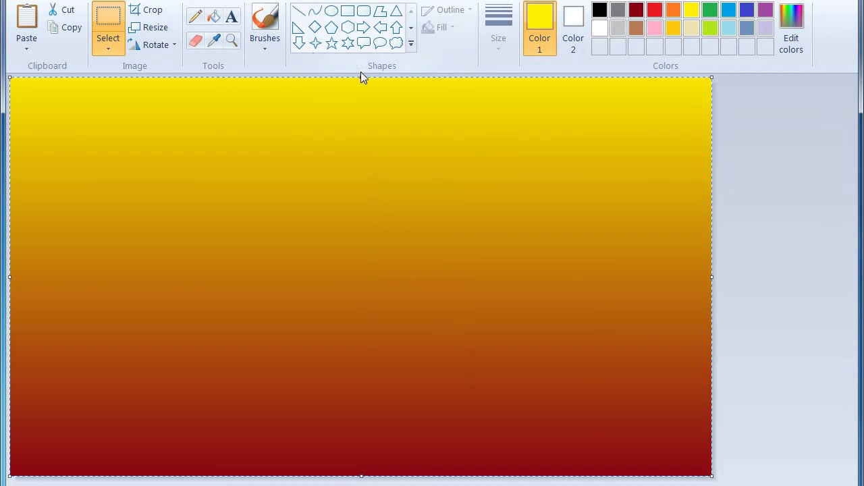
left_click_drag(361, 77, 361, 369)
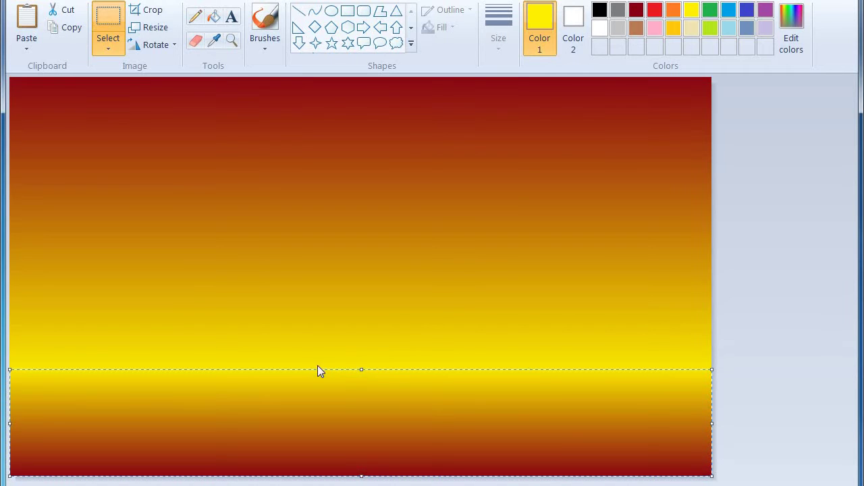
left_click(755, 313)
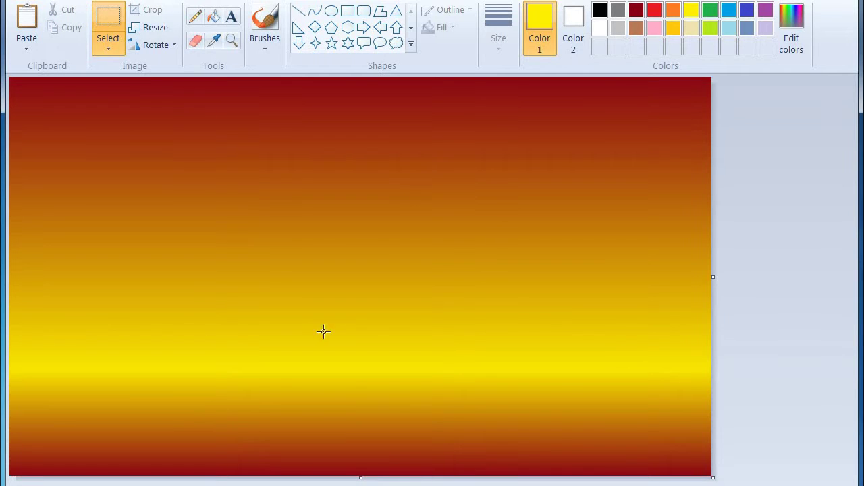
Open a new Paint window and fill its blank canvas with black
right_click(213, 485)
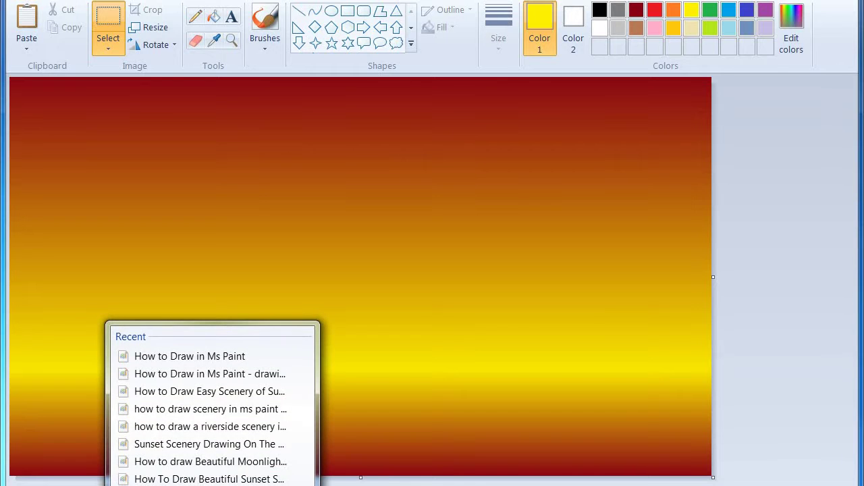
left_click(155, 485)
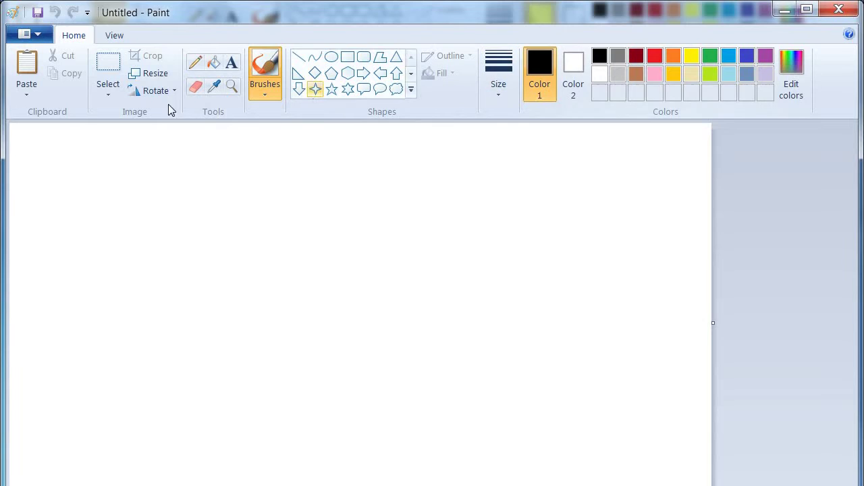
left_click(217, 67)
left_click(296, 243)
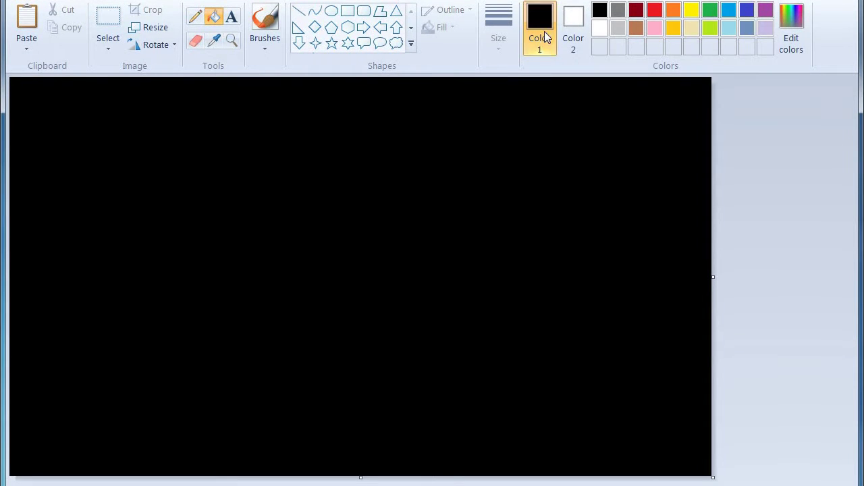
Draw a large solid white circle and place it near the middle of the black canvas
left_click(600, 28)
left_click(331, 11)
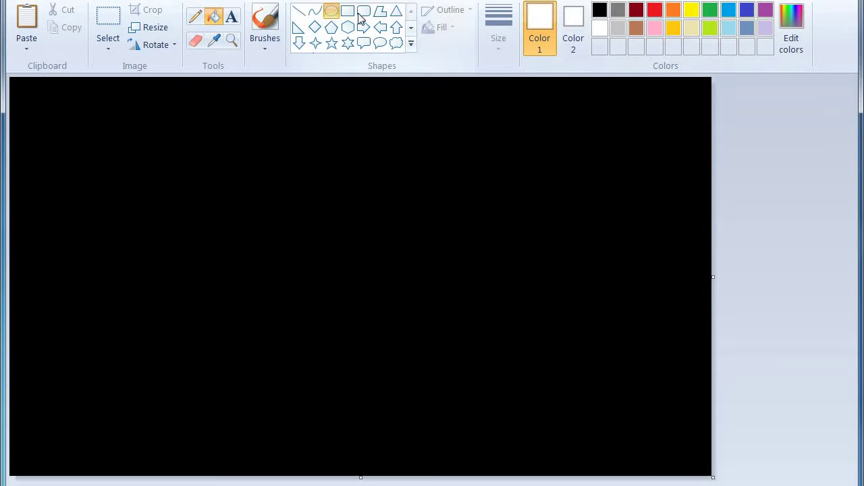
left_click(441, 27)
left_click(446, 66)
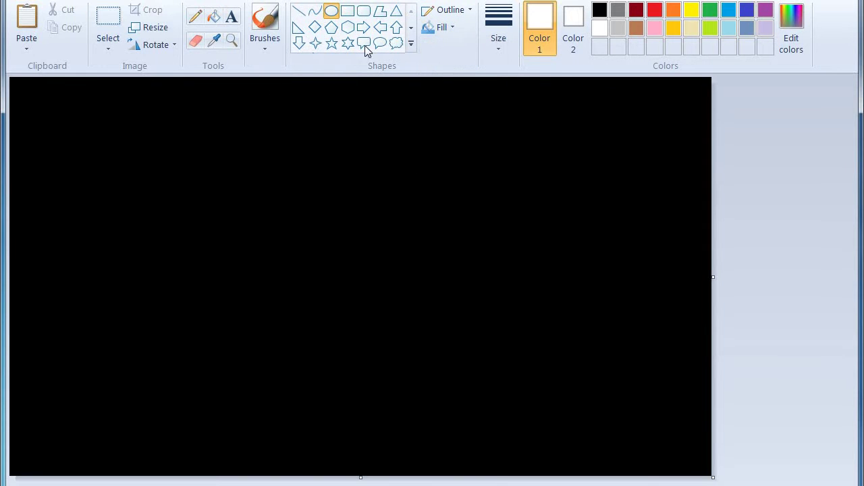
left_click_drag(251, 118, 575, 440)
left_click_drag(464, 353, 424, 339)
left_click(813, 273)
Set both colors to black and draw a slightly smaller solid circle over the white disc's upper-right part, leaving a crescent
left_click(573, 20)
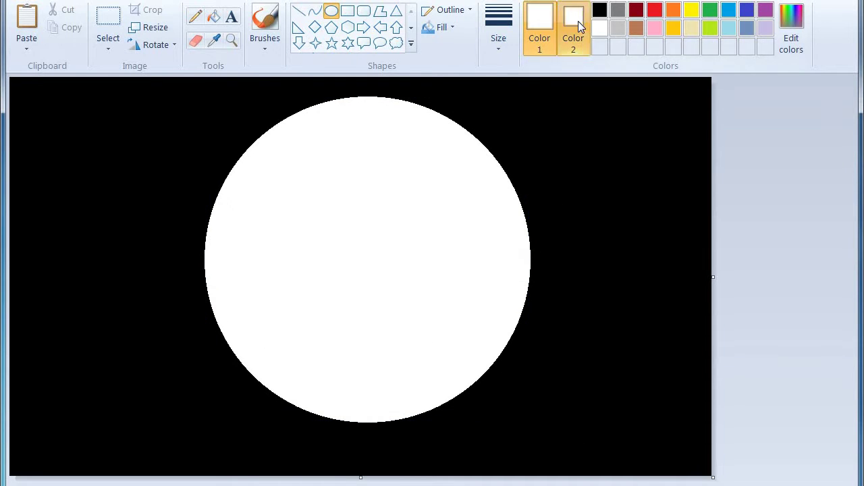
left_click(599, 10)
left_click(549, 25)
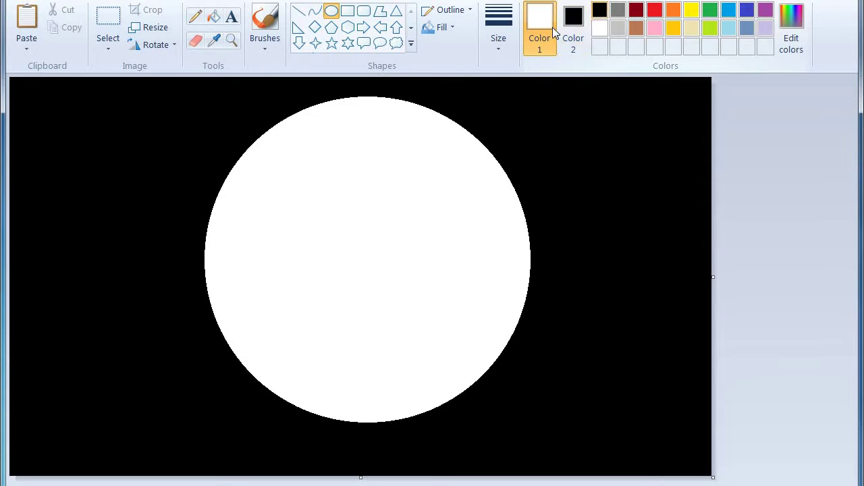
left_click(599, 11)
left_click_drag(298, 106, 560, 371)
left_click_drag(473, 302, 439, 303)
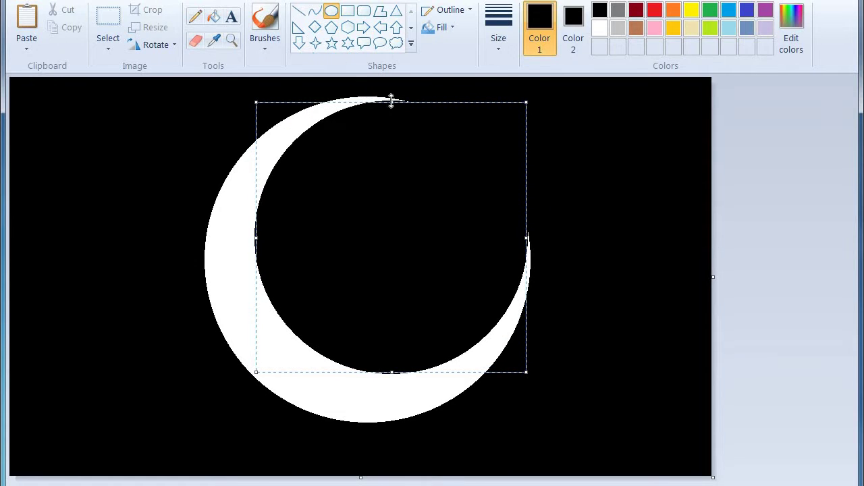
Enlarge and reposition the black circle until the white crescent tapers to thin tips opening to the upper right
left_click_drag(391, 102, 393, 92)
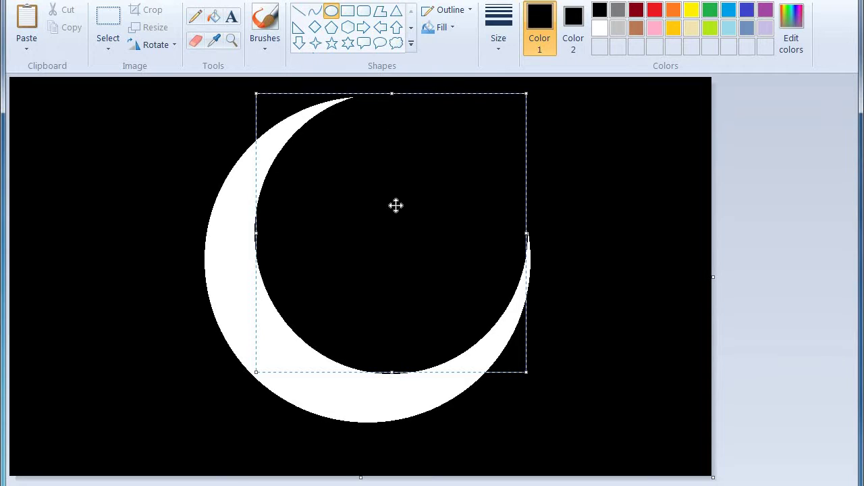
left_click_drag(395, 205, 393, 217)
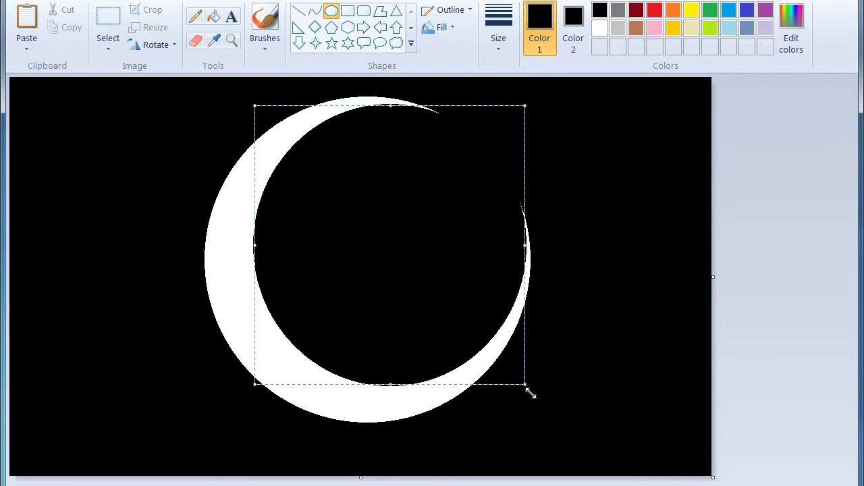
left_click_drag(526, 384, 545, 381)
left_click_drag(401, 383, 408, 392)
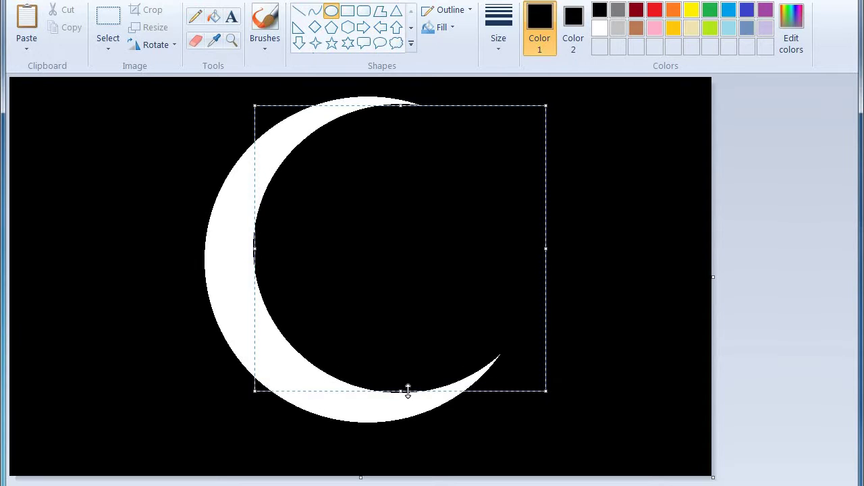
left_click_drag(408, 331, 401, 328)
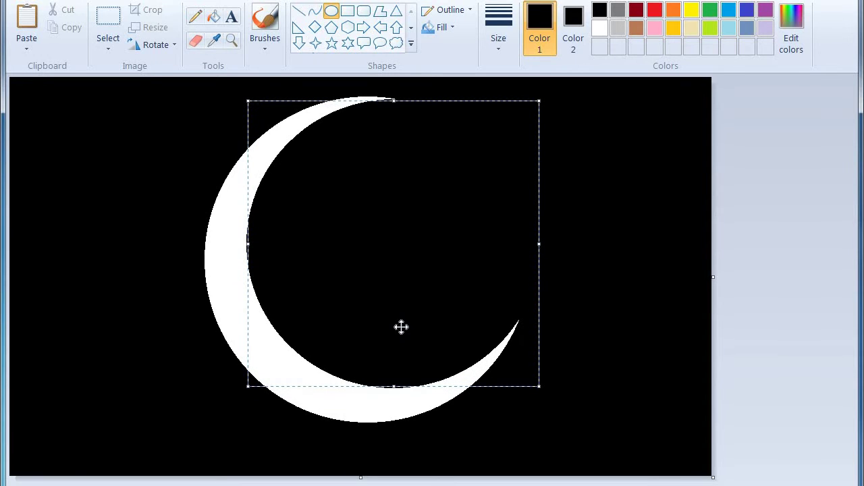
left_click(836, 311)
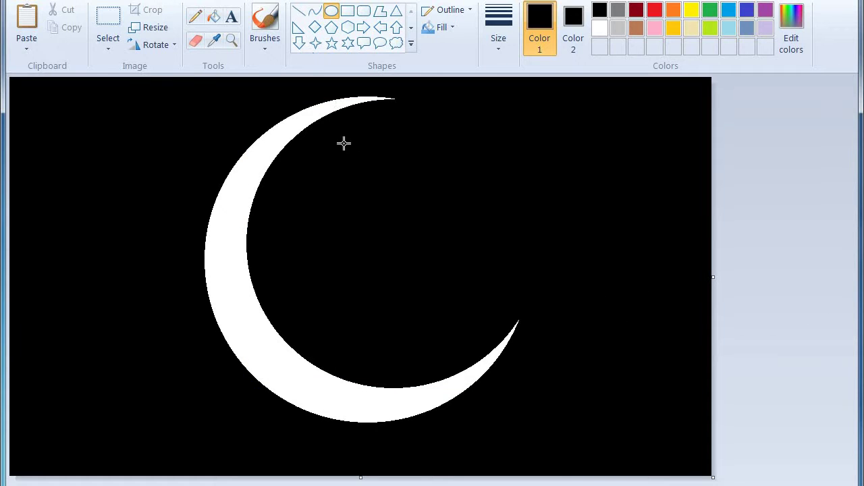
Airbrush black speckles along the crescent's inner edge to soften it
left_click(266, 42)
left_click(363, 70)
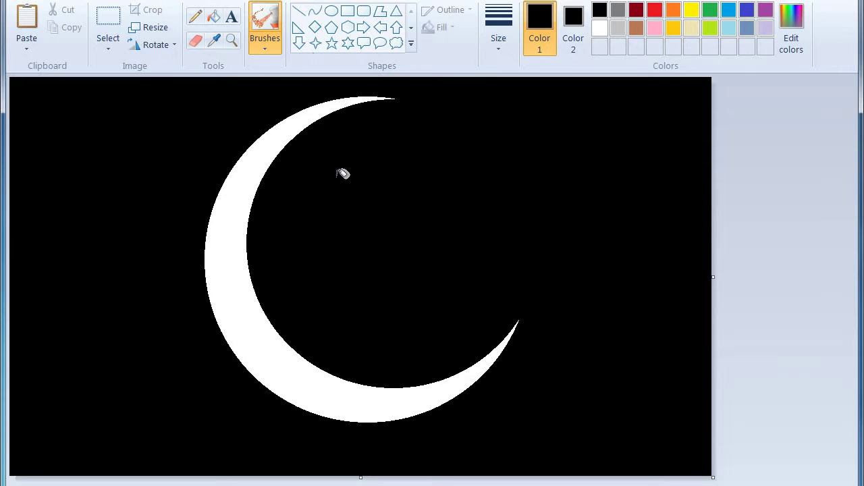
left_click(599, 27)
left_click(601, 11)
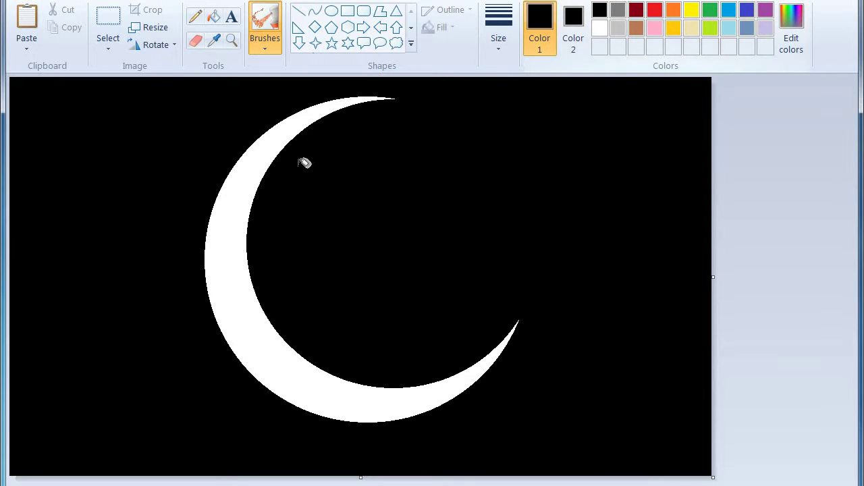
mouse_move(295, 148)
left_mouse_down()
mouse_move(276, 166)
mouse_move(260, 210)
mouse_move(294, 145)
mouse_move(320, 128)
mouse_move(296, 151)
left_mouse_up()
mouse_move(263, 210)
left_mouse_down()
mouse_move(248, 241)
mouse_move(258, 276)
mouse_move(310, 352)
mouse_move(397, 376)
mouse_move(438, 368)
mouse_move(470, 348)
mouse_move(389, 369)
left_mouse_up()
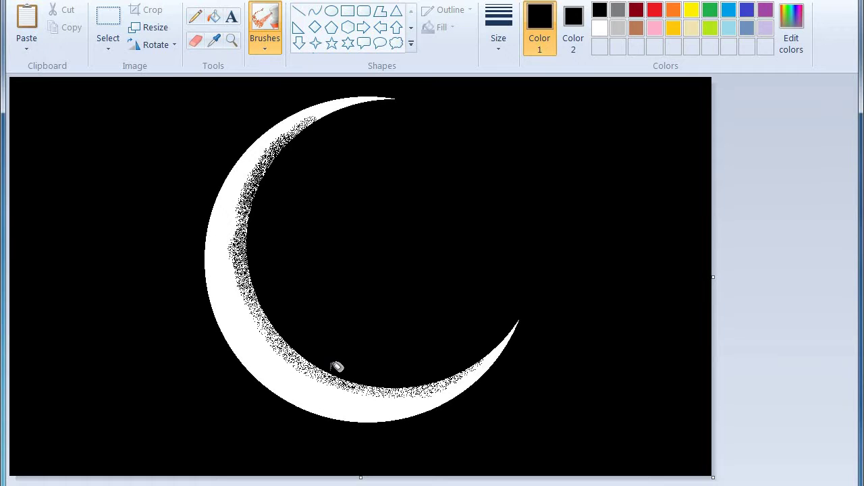
mouse_move(326, 362)
left_mouse_down()
mouse_move(293, 336)
mouse_move(263, 276)
left_mouse_up()
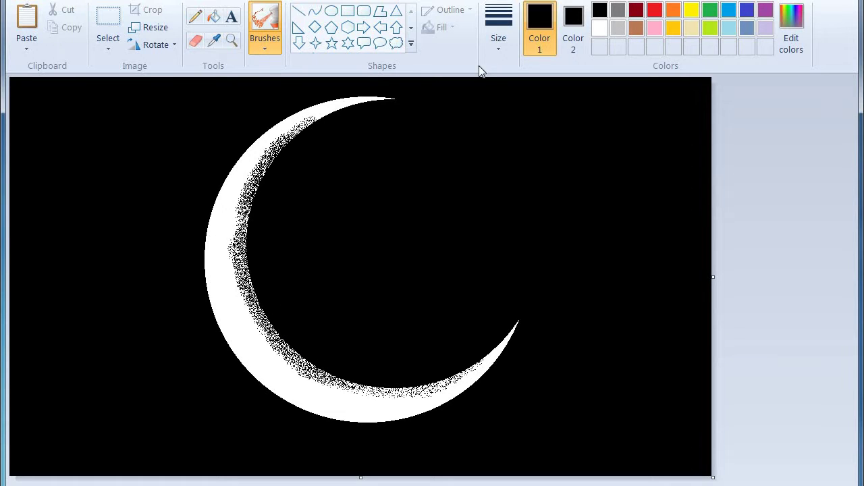
Airbrush white speckles over the dark area inside the crescent, and set Color 1 back to black
left_click(601, 28)
mouse_move(349, 207)
left_mouse_down()
mouse_move(260, 192)
mouse_move(286, 146)
mouse_move(305, 134)
mouse_move(322, 138)
mouse_move(313, 170)
mouse_move(329, 190)
mouse_move(296, 183)
mouse_move(256, 267)
mouse_move(264, 253)
mouse_move(289, 323)
mouse_move(278, 320)
mouse_move(253, 238)
mouse_move(265, 297)
mouse_move(302, 336)
mouse_move(373, 371)
mouse_move(327, 358)
mouse_move(427, 380)
mouse_move(417, 377)
mouse_move(457, 363)
mouse_move(480, 343)
mouse_move(399, 363)
mouse_move(347, 347)
mouse_move(358, 308)
mouse_move(297, 295)
mouse_move(275, 255)
mouse_move(305, 231)
mouse_move(337, 228)
mouse_move(326, 287)
mouse_move(420, 365)
mouse_move(367, 307)
mouse_move(392, 258)
mouse_move(327, 244)
mouse_move(332, 211)
mouse_move(406, 183)
mouse_move(391, 266)
mouse_move(461, 342)
mouse_move(412, 222)
left_mouse_up()
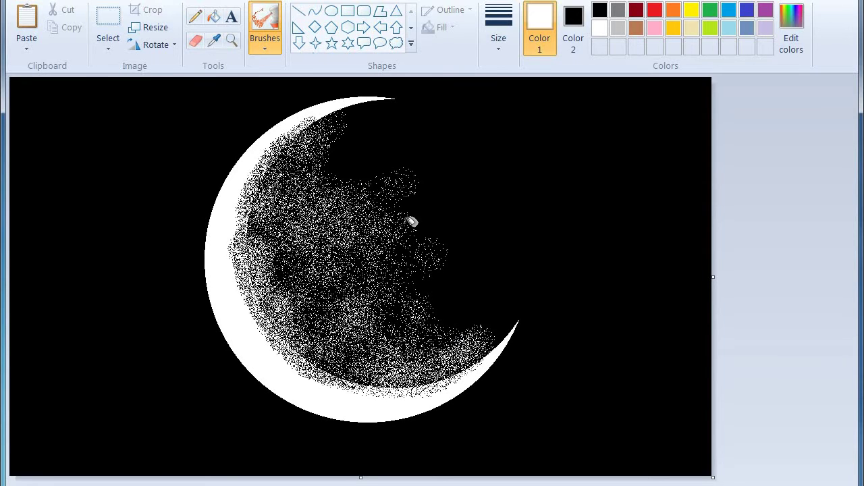
left_click_drag(349, 177, 372, 149)
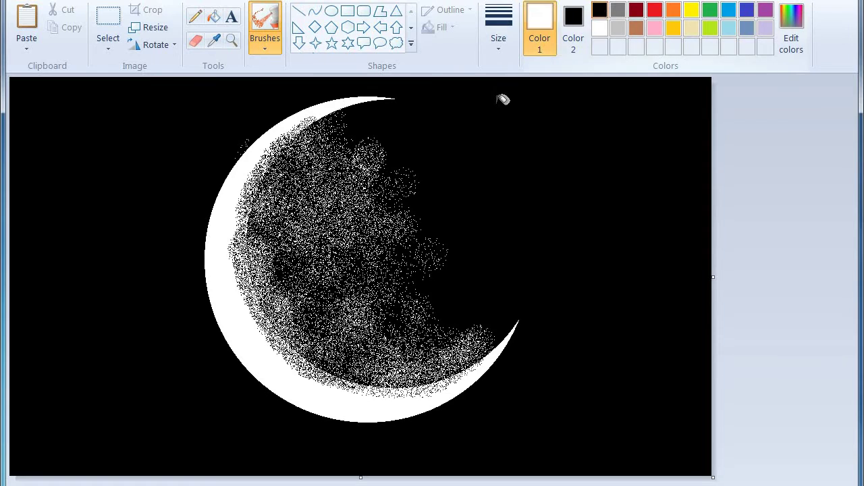
left_click(598, 10)
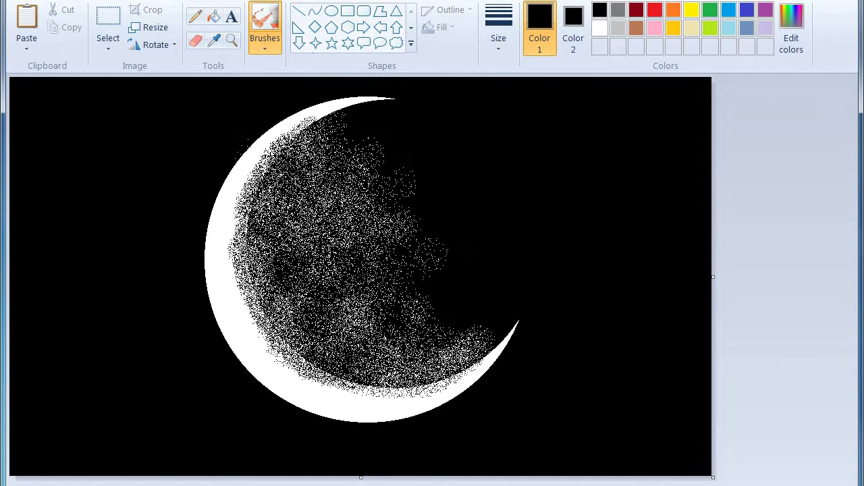
Copy the crescent moon with a rectangular selection set to transparent, and open the red and yellow gradient drawing
left_click(107, 49)
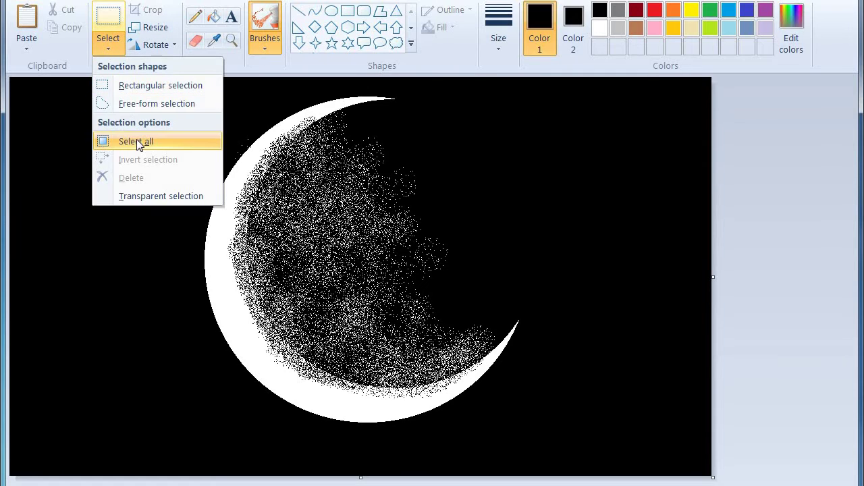
left_click(105, 86)
left_click(105, 51)
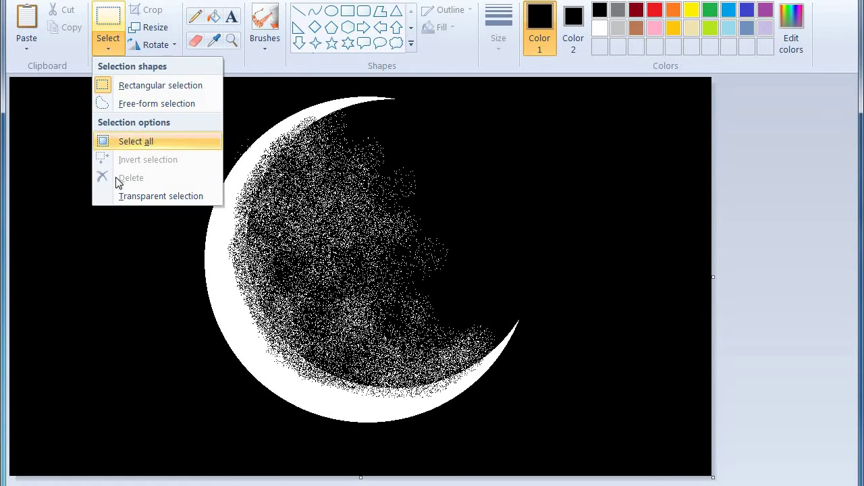
left_click(135, 196)
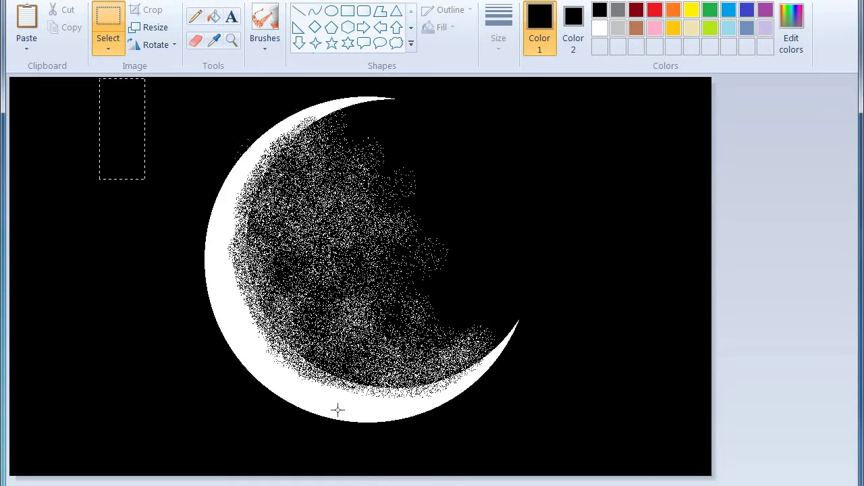
left_click_drag(575, 457, 576, 458)
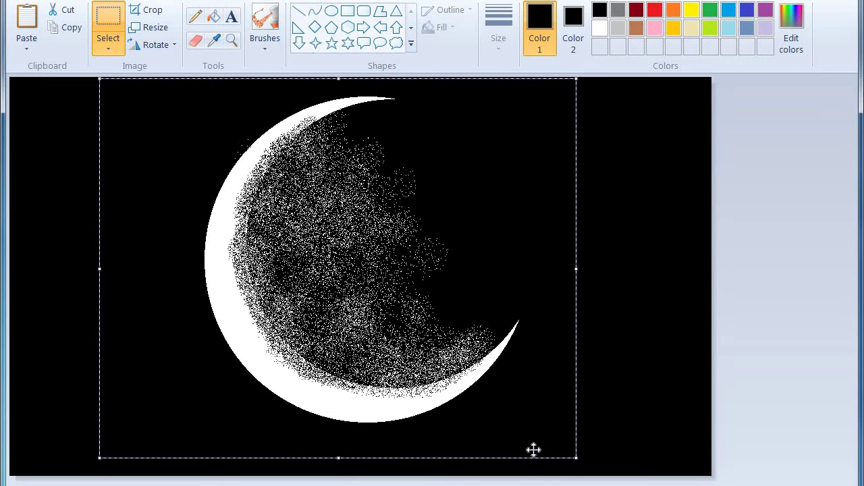
right_click(285, 270)
left_click(305, 298)
key("ctrl+o")
left_click(466, 249)
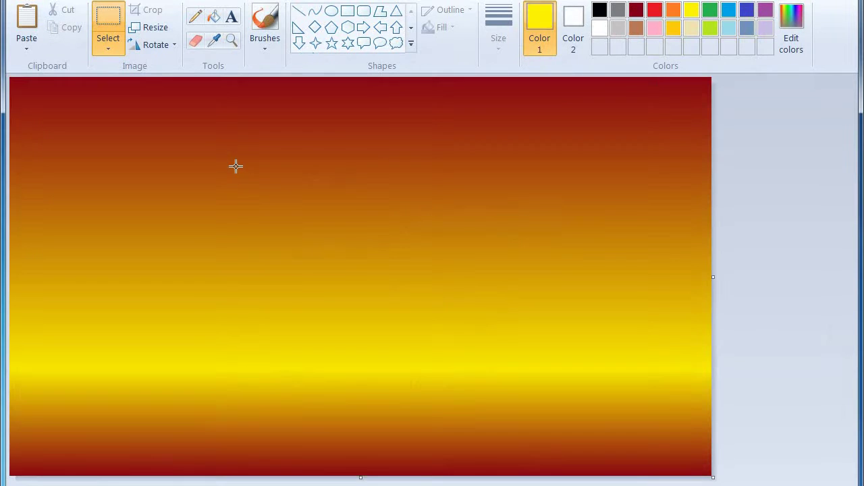
right_click(235, 166)
left_click(274, 214)
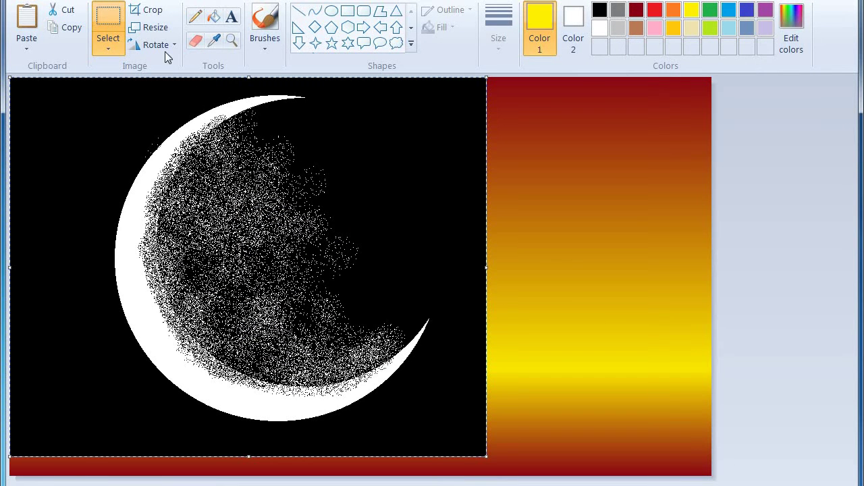
key("Delete")
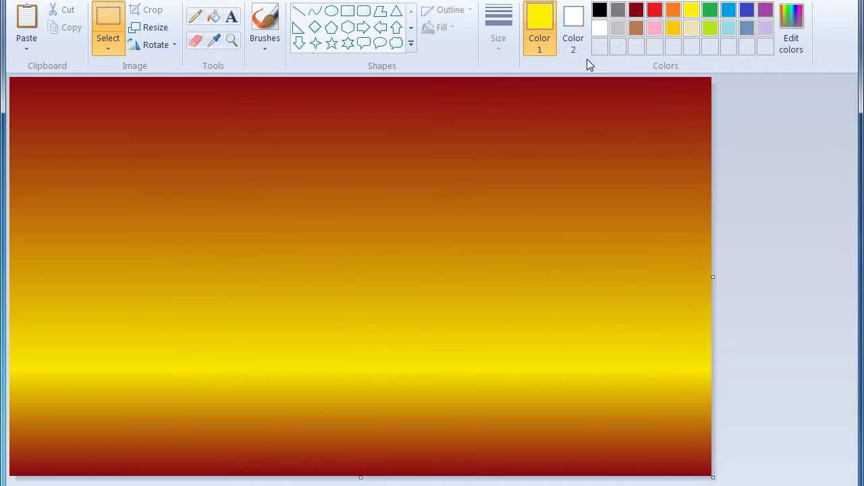
Set both Color 2 and Color 1 to black
left_click(573, 20)
left_click(600, 12)
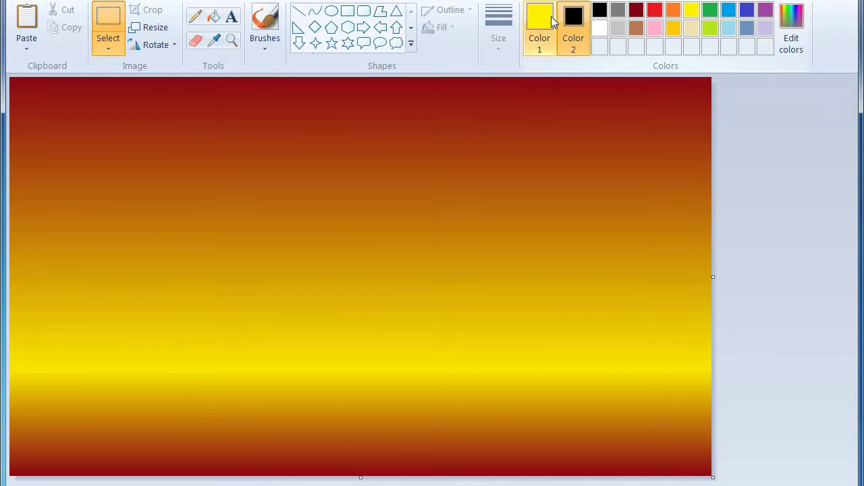
left_click(543, 20)
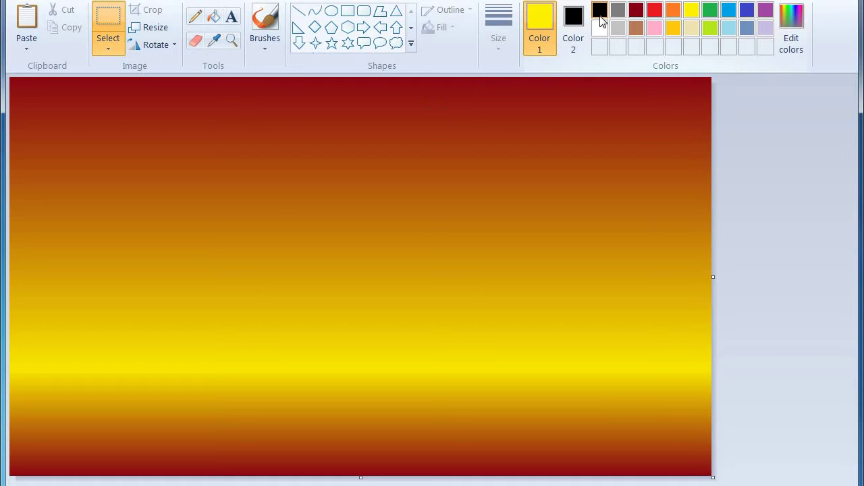
left_click(600, 12)
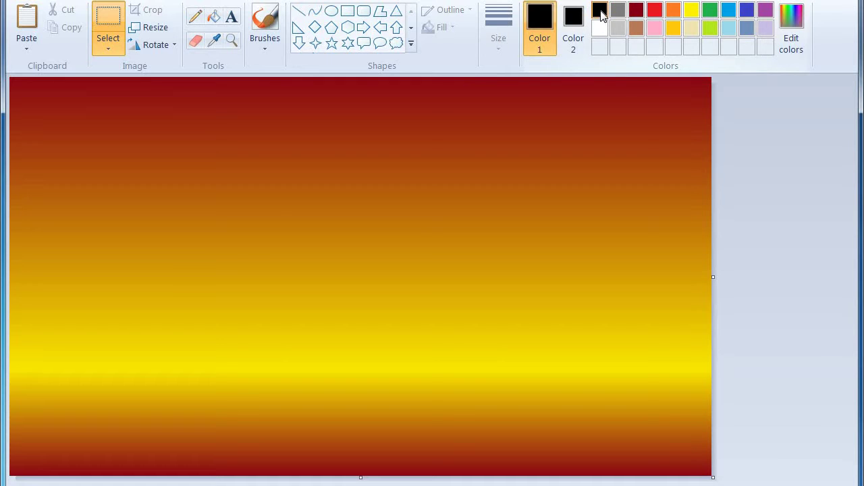
Paste the crescent moon onto the gradient, move it to the middle of the canvas and shrink it
right_click(266, 152)
left_click(271, 193)
left_click_drag(281, 197, 434, 205)
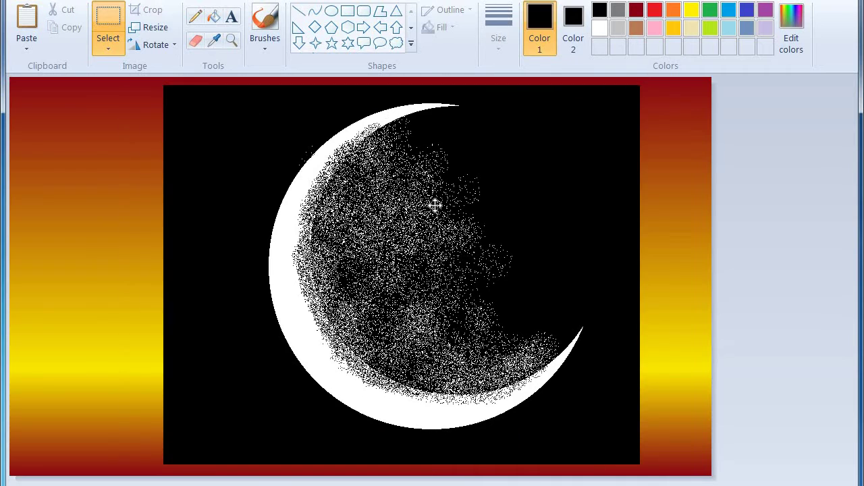
left_click_drag(159, 81, 291, 187)
left_click_drag(434, 324, 362, 249)
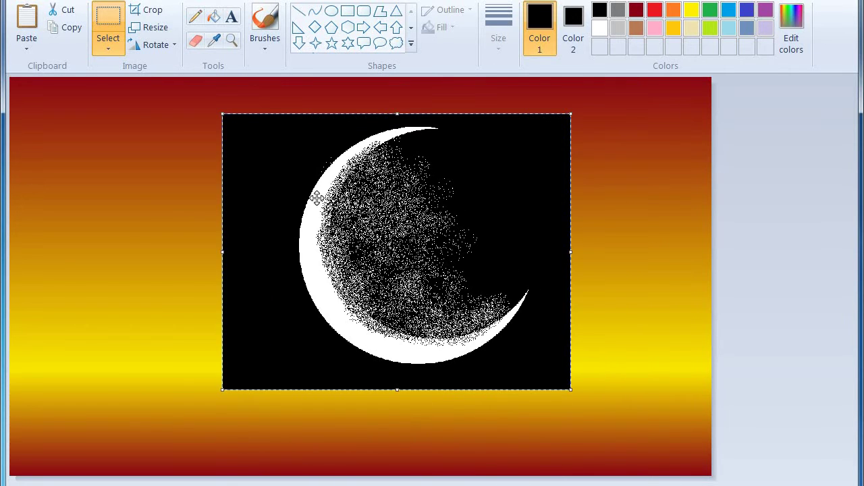
Make the pasted moon's black background transparent, then resize and place it at the upper middle of the sky
left_click(114, 44)
left_click(173, 195)
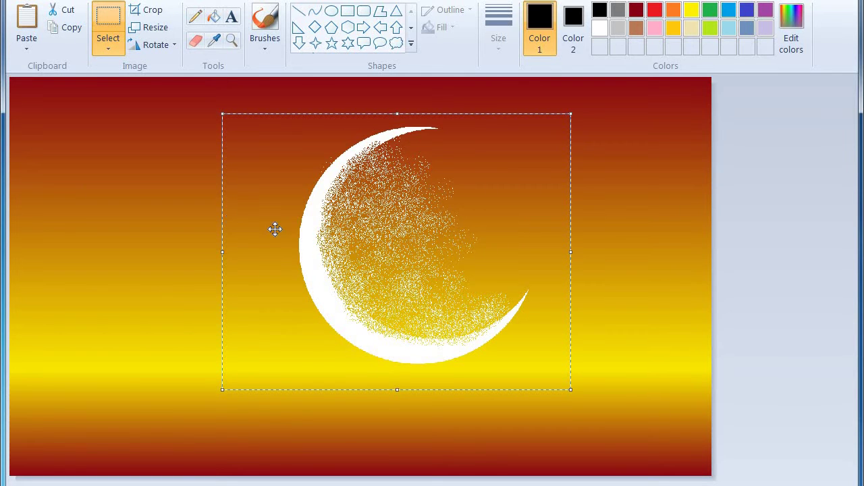
left_click_drag(356, 242, 315, 222)
right_click(321, 230)
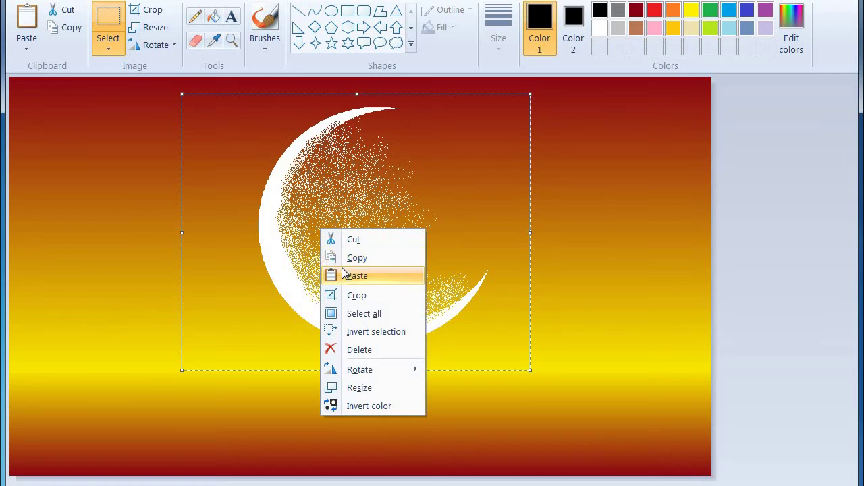
left_click_drag(530, 372, 498, 344)
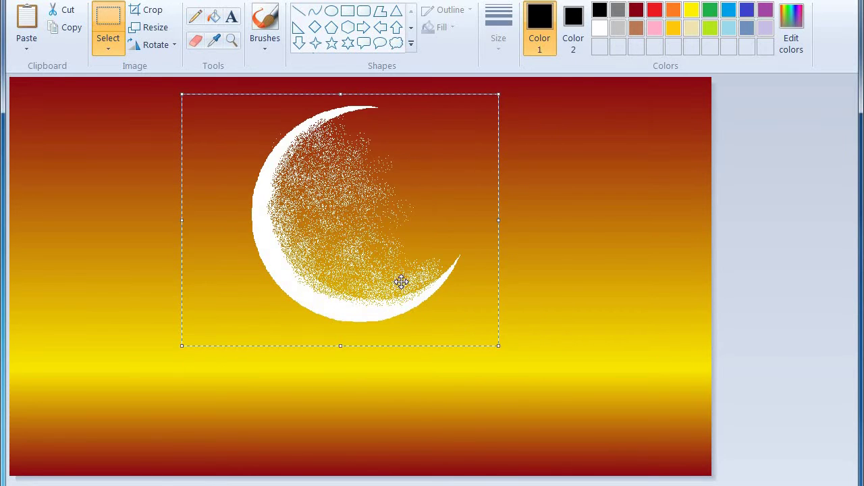
left_click_drag(401, 283, 431, 282)
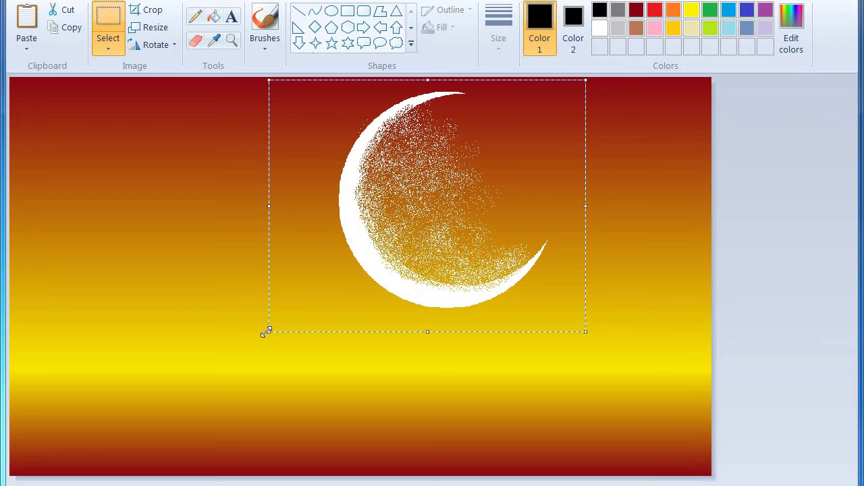
left_click_drag(266, 331, 217, 340)
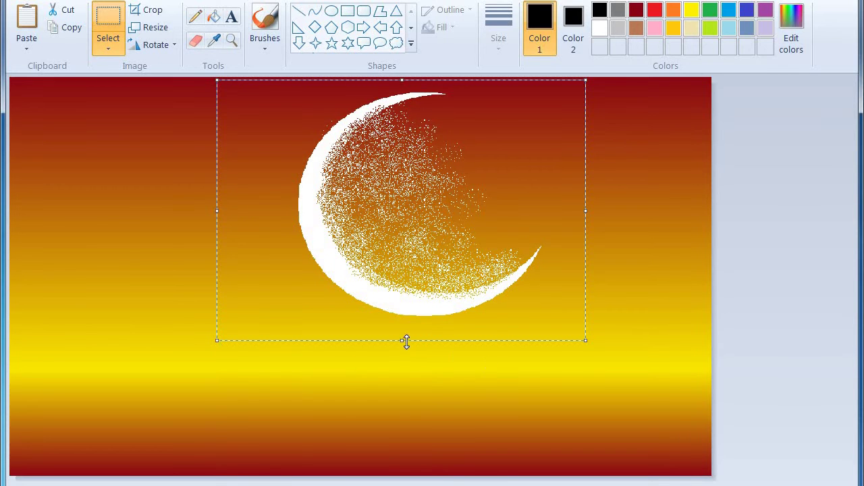
left_click_drag(403, 341, 408, 369)
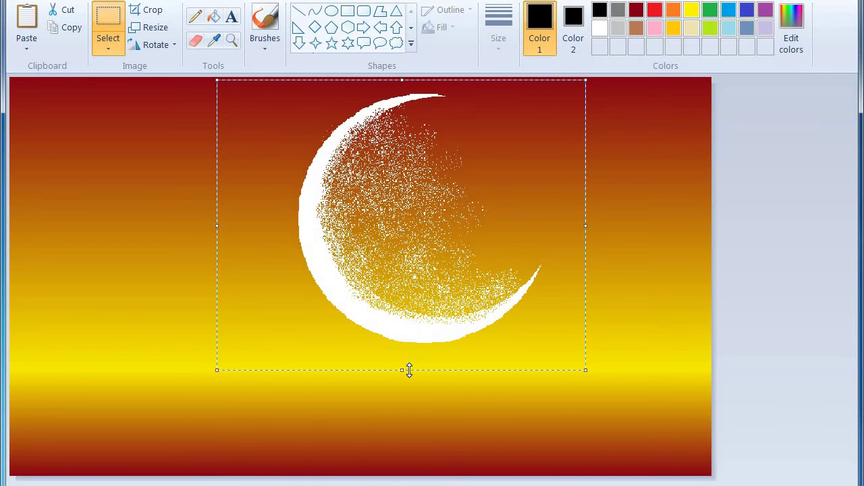
left_click(772, 214)
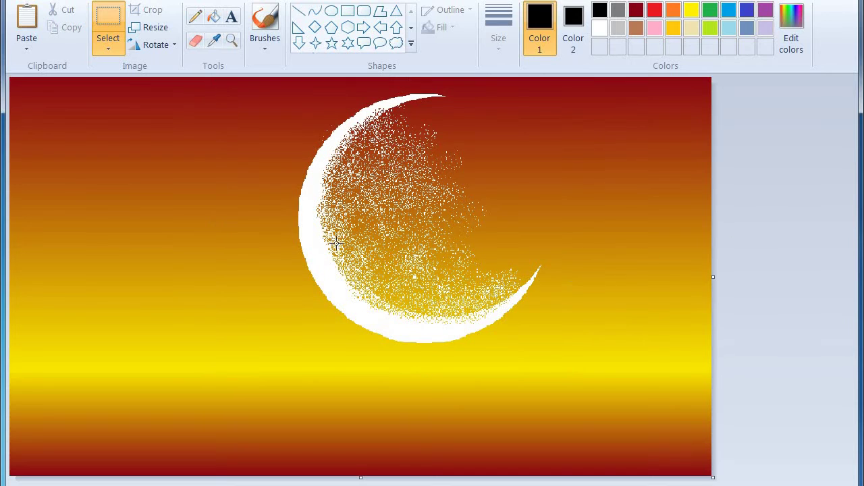
Airbrush more white speckles over the shaded area inside the crescent
left_click(264, 47)
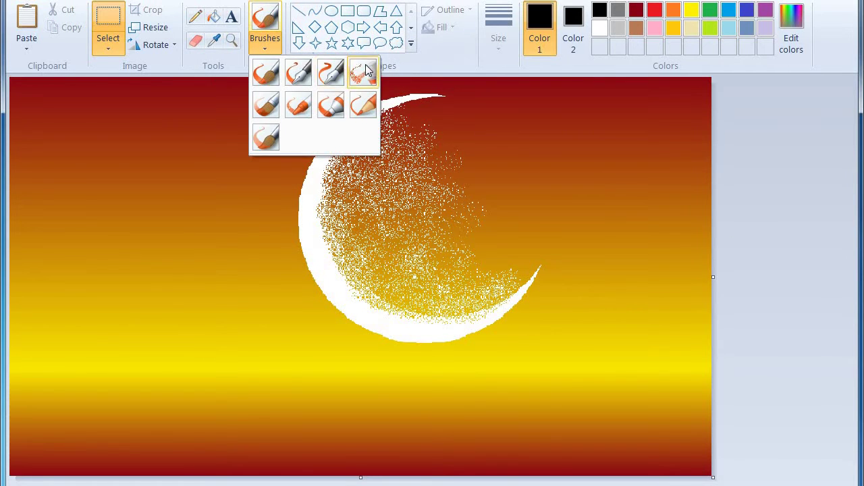
left_click(363, 73)
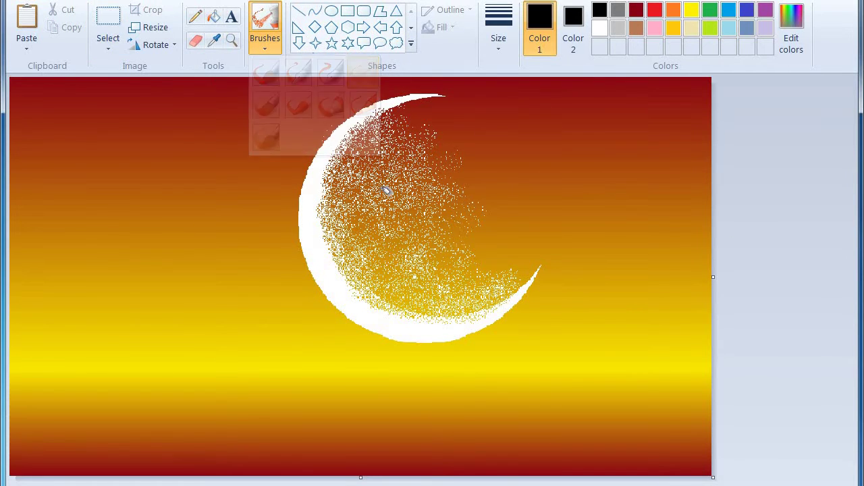
left_click(599, 27)
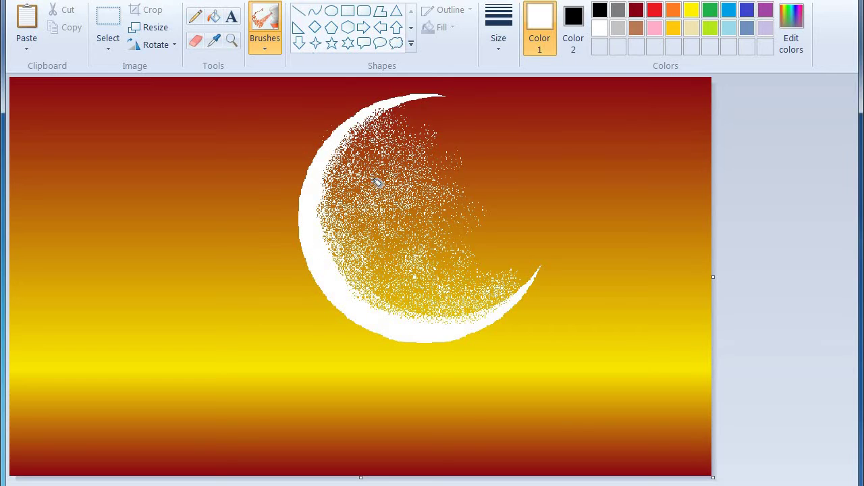
mouse_move(411, 276)
left_mouse_down()
mouse_move(370, 239)
mouse_move(399, 229)
mouse_move(473, 275)
mouse_move(434, 243)
mouse_move(401, 162)
mouse_move(402, 134)
mouse_move(382, 132)
mouse_move(373, 180)
mouse_move(366, 155)
mouse_move(346, 177)
mouse_move(338, 210)
mouse_move(358, 267)
mouse_move(417, 290)
mouse_move(478, 291)
mouse_move(399, 219)
mouse_move(420, 241)
left_mouse_up()
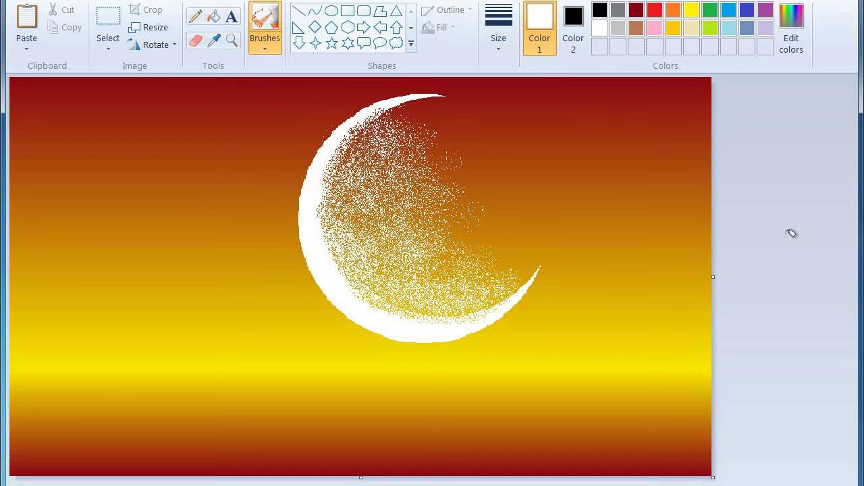
Paint a solid black riverbank with jagged edges in the lower-left part of the picture using the Brush
left_click(266, 47)
left_click(266, 71)
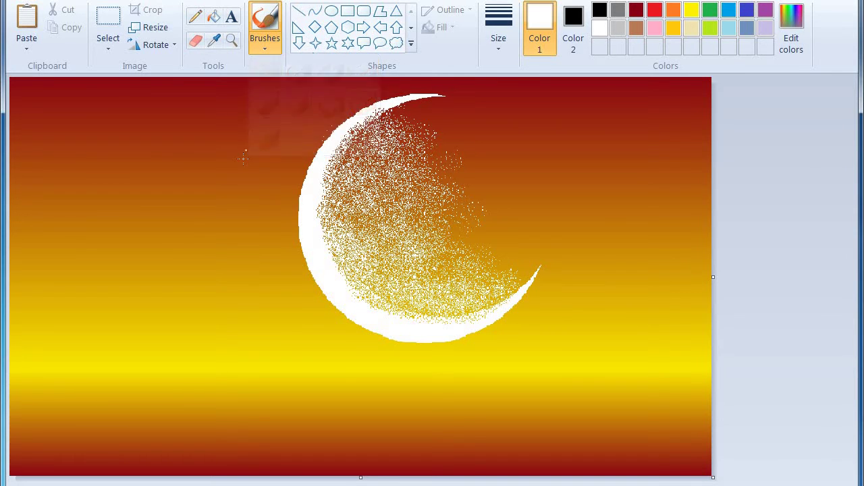
left_click(243, 159)
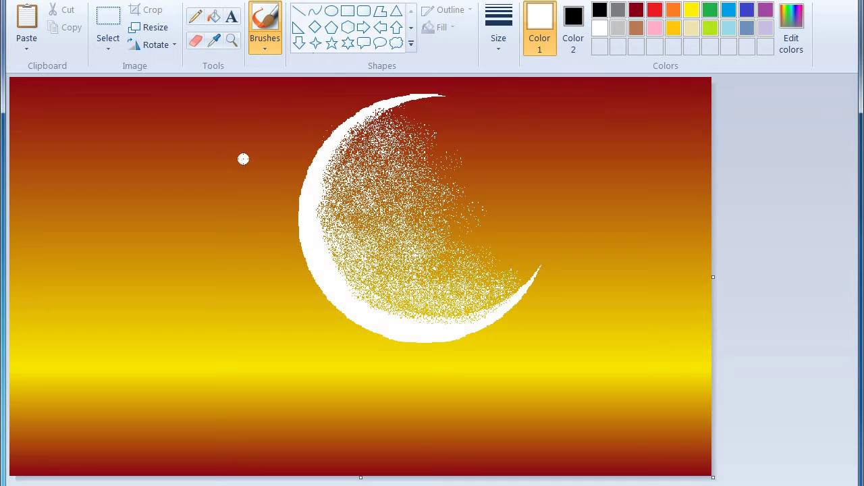
left_click(600, 10)
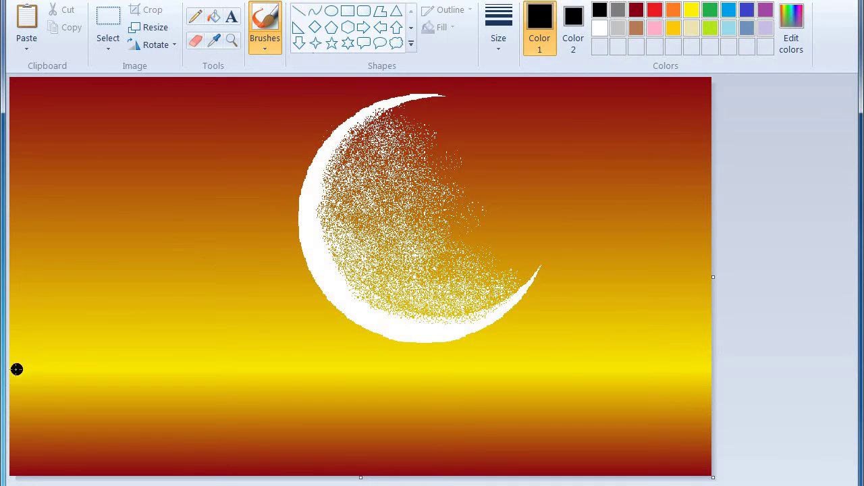
left_click_drag(17, 368, 14, 363)
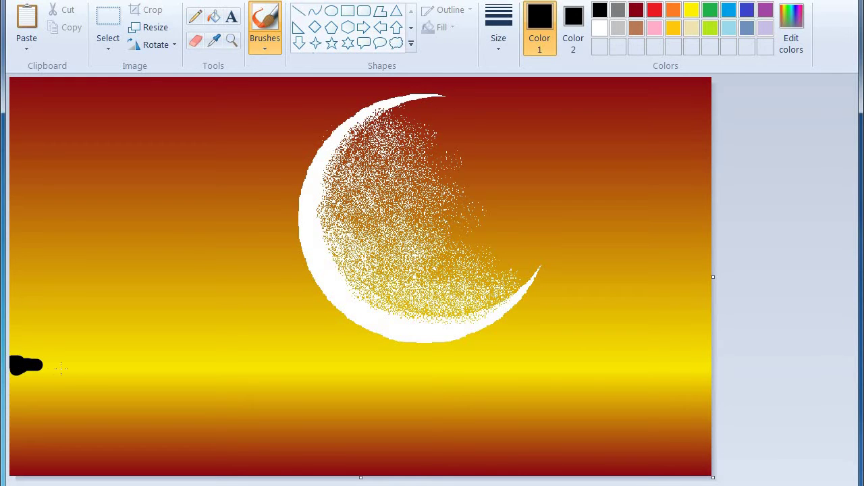
mouse_move(60, 368)
left_mouse_down()
mouse_move(255, 387)
mouse_move(174, 382)
mouse_move(220, 388)
mouse_move(125, 368)
mouse_move(271, 383)
mouse_move(11, 367)
mouse_move(181, 396)
mouse_move(111, 395)
mouse_move(177, 413)
mouse_move(100, 401)
mouse_move(117, 393)
mouse_move(97, 384)
left_mouse_up()
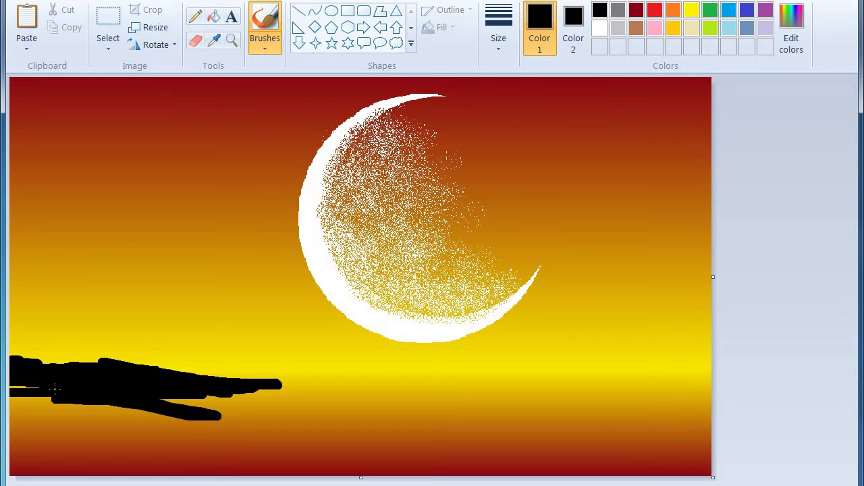
mouse_move(16, 393)
left_mouse_down()
mouse_move(169, 447)
mouse_move(111, 437)
mouse_move(48, 401)
mouse_move(128, 427)
mouse_move(25, 413)
mouse_move(39, 412)
mouse_move(25, 414)
mouse_move(73, 434)
mouse_move(117, 434)
mouse_move(12, 424)
mouse_move(19, 432)
mouse_move(6, 435)
mouse_move(244, 474)
mouse_move(4, 449)
mouse_move(80, 455)
mouse_move(81, 431)
mouse_move(123, 435)
mouse_move(82, 440)
mouse_move(101, 456)
mouse_move(14, 443)
mouse_move(43, 452)
mouse_move(34, 459)
mouse_move(70, 479)
mouse_move(44, 475)
mouse_move(192, 473)
mouse_move(13, 451)
mouse_move(40, 449)
mouse_move(23, 464)
mouse_move(76, 469)
left_mouse_up()
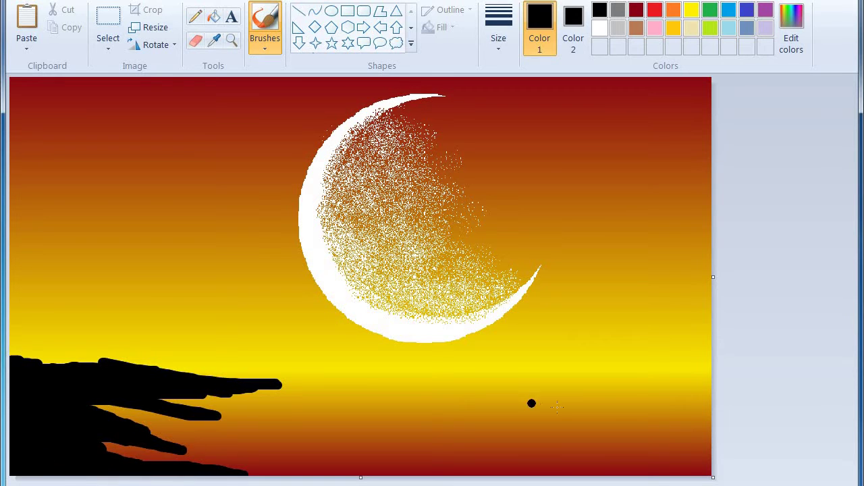
Paint a matching solid black riverbank in the lower-right part of the picture, leaving a water gap between the banks
left_click_drag(696, 384, 436, 380)
mouse_move(574, 385)
left_mouse_down()
mouse_move(697, 394)
mouse_move(669, 391)
mouse_move(701, 379)
mouse_move(528, 377)
mouse_move(620, 383)
left_mouse_up()
mouse_move(512, 382)
left_mouse_down()
mouse_move(439, 409)
mouse_move(540, 401)
mouse_move(517, 388)
mouse_move(486, 408)
mouse_move(518, 396)
mouse_move(479, 404)
mouse_move(725, 405)
mouse_move(556, 395)
mouse_move(710, 403)
left_mouse_up()
mouse_move(653, 405)
left_mouse_down()
mouse_move(542, 414)
mouse_move(567, 420)
mouse_move(510, 435)
mouse_move(569, 441)
mouse_move(509, 447)
mouse_move(547, 454)
mouse_move(498, 468)
mouse_move(544, 468)
mouse_move(509, 462)
mouse_move(528, 476)
mouse_move(584, 479)
mouse_move(549, 472)
mouse_move(669, 471)
mouse_move(533, 466)
mouse_move(553, 473)
mouse_move(544, 471)
mouse_move(673, 465)
mouse_move(568, 447)
mouse_move(625, 457)
mouse_move(640, 451)
mouse_move(590, 444)
mouse_move(659, 418)
mouse_move(581, 412)
mouse_move(683, 409)
mouse_move(591, 419)
mouse_move(596, 432)
mouse_move(573, 433)
mouse_move(626, 443)
mouse_move(658, 433)
mouse_move(614, 425)
mouse_move(648, 427)
mouse_move(627, 431)
mouse_move(659, 443)
mouse_move(656, 451)
mouse_move(714, 456)
mouse_move(703, 445)
mouse_move(707, 401)
left_mouse_up()
left_click_drag(708, 445, 666, 412)
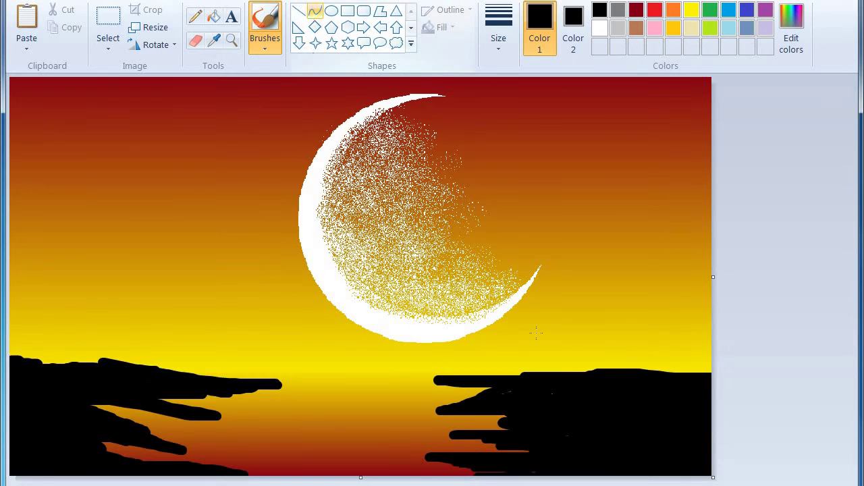
Paint two tall black tree trunks rising from the right bank and leaning slightly toward the moon
left_click_drag(550, 170, 608, 368)
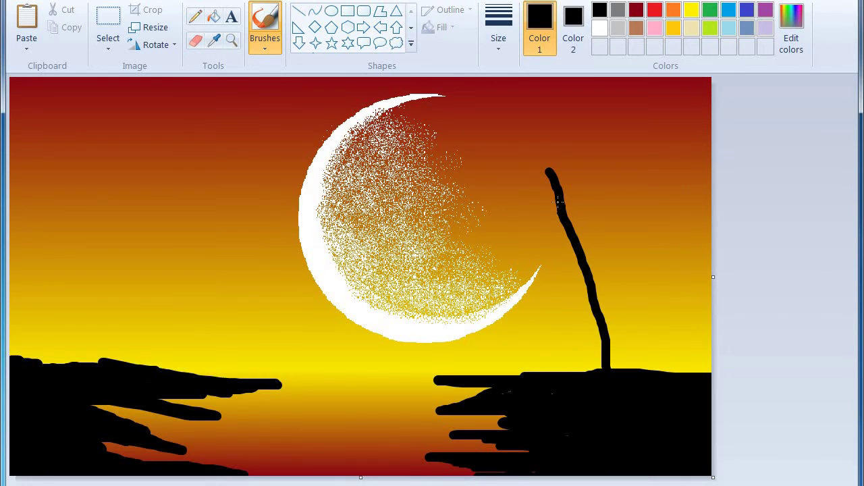
mouse_move(557, 201)
left_mouse_down()
mouse_move(552, 193)
mouse_move(597, 325)
mouse_move(599, 367)
left_mouse_up()
mouse_move(639, 145)
left_mouse_down()
mouse_move(661, 272)
mouse_move(663, 380)
mouse_move(663, 286)
mouse_move(668, 371)
left_mouse_up()
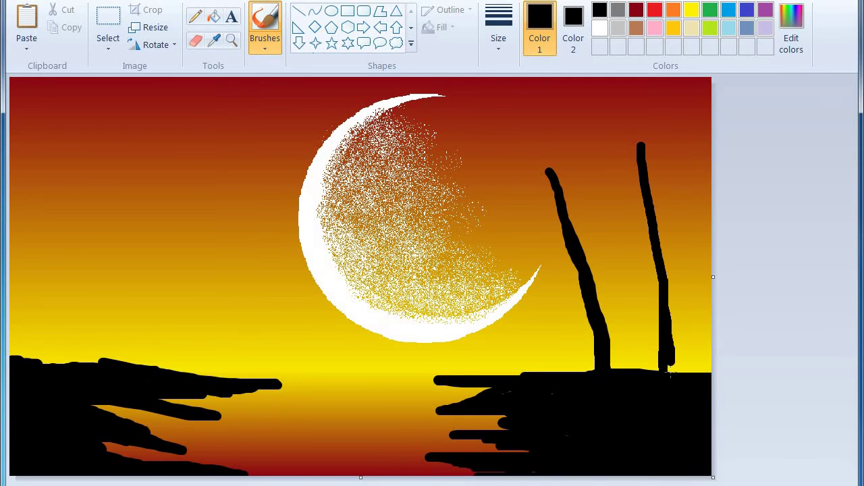
mouse_move(644, 181)
left_mouse_down()
mouse_move(659, 363)
mouse_move(650, 341)
mouse_move(658, 279)
left_mouse_up()
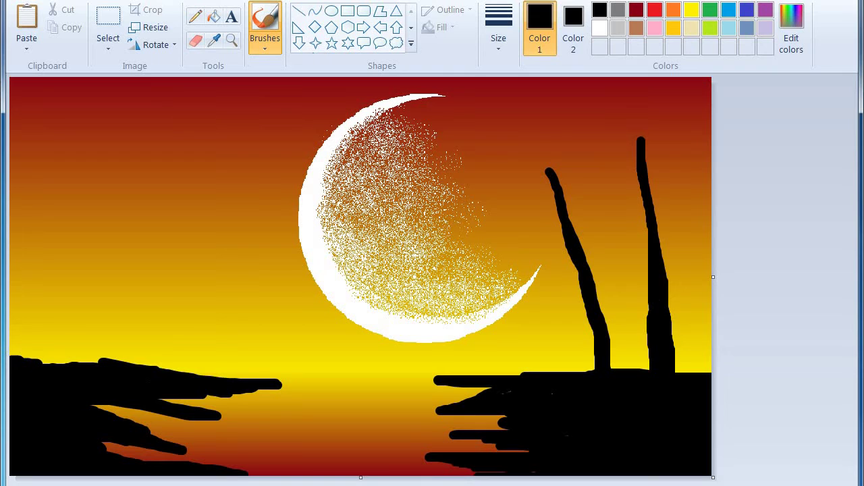
key("ctrl+z")
key("ctrl+z")
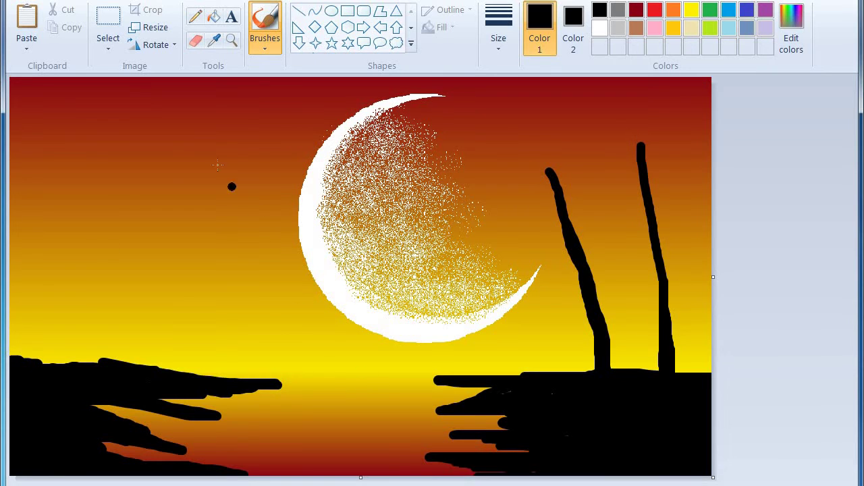
Paint two tall black tree trunks rising from the left bank and leaning toward the moon
mouse_move(217, 159)
left_mouse_down()
mouse_move(172, 287)
mouse_move(153, 376)
left_mouse_up()
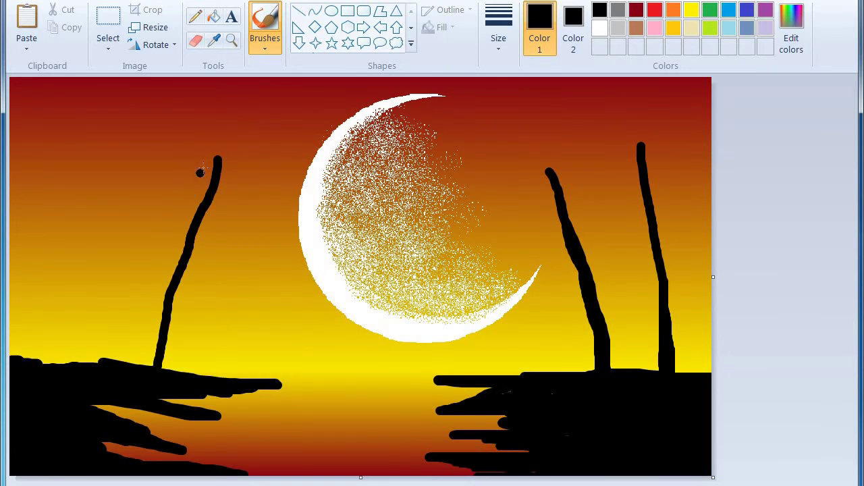
mouse_move(220, 169)
left_mouse_down()
mouse_move(170, 316)
mouse_move(162, 373)
mouse_move(174, 306)
left_mouse_up()
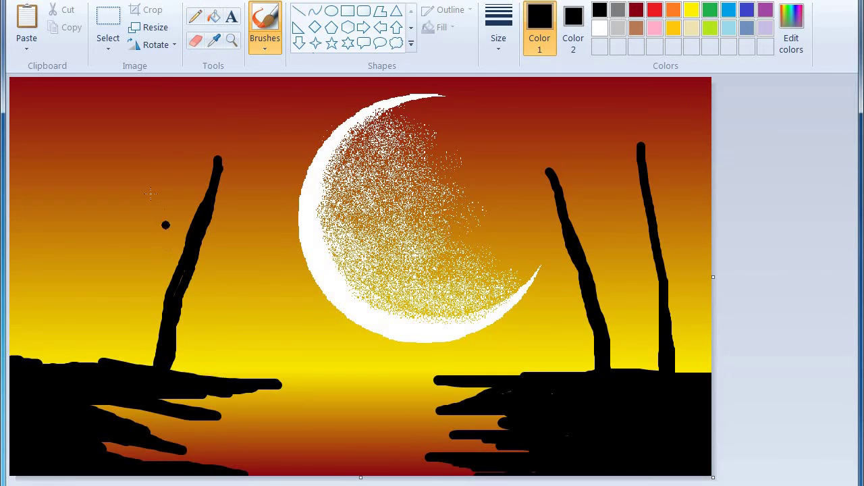
mouse_move(145, 164)
left_mouse_down()
mouse_move(104, 241)
mouse_move(62, 370)
mouse_move(93, 262)
left_mouse_up()
mouse_move(67, 322)
left_mouse_down()
mouse_move(57, 358)
mouse_move(78, 287)
left_mouse_up()
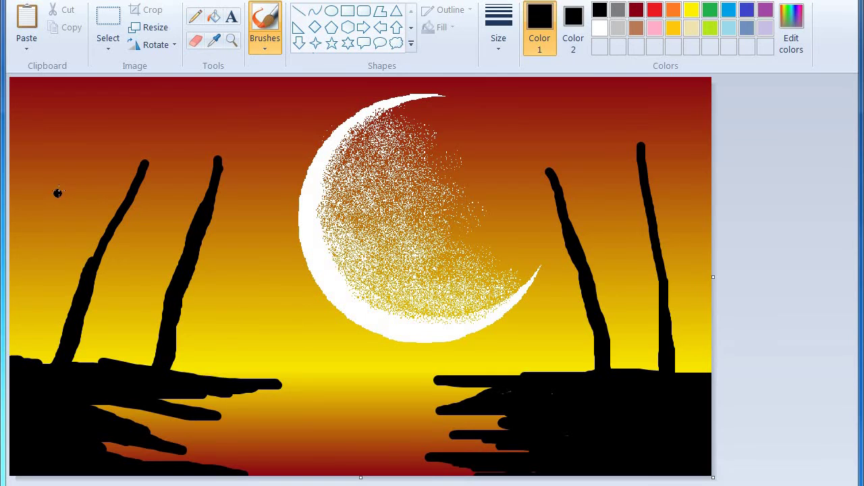
Try to draw curved black fronds radiating from the tops of both left trunks using the thickest of the listed Brush sizes
left_click(493, 37)
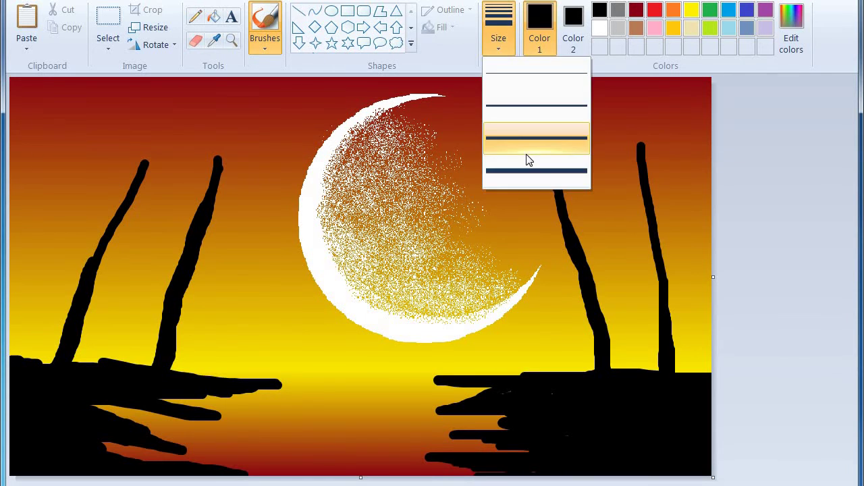
left_click(550, 172)
mouse_move(50, 223)
left_mouse_down()
mouse_move(63, 198)
mouse_move(95, 174)
mouse_move(146, 165)
mouse_move(151, 231)
left_mouse_up()
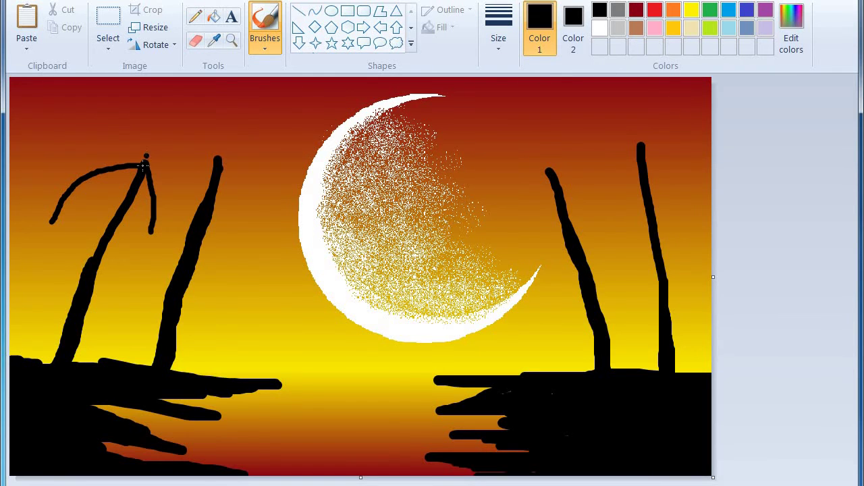
mouse_move(145, 162)
left_mouse_down()
mouse_move(142, 144)
mouse_move(89, 120)
mouse_move(156, 152)
mouse_move(194, 143)
left_mouse_up()
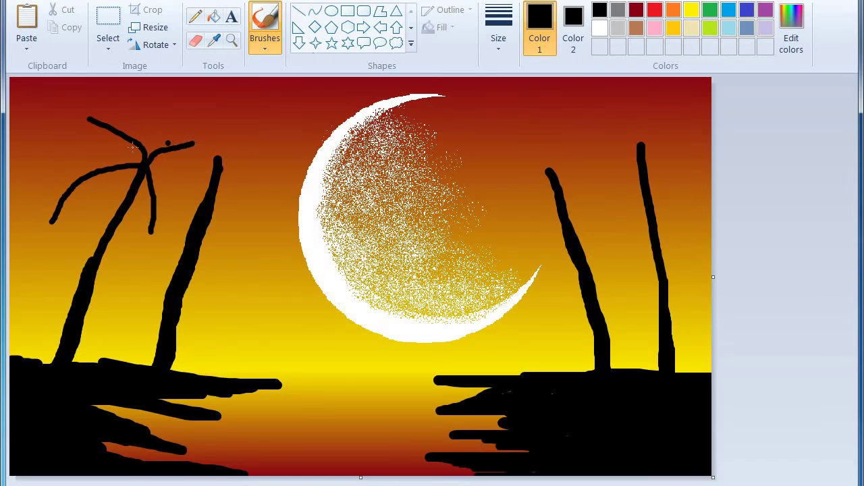
left_click_drag(146, 158, 154, 103)
left_click_drag(217, 159, 242, 237)
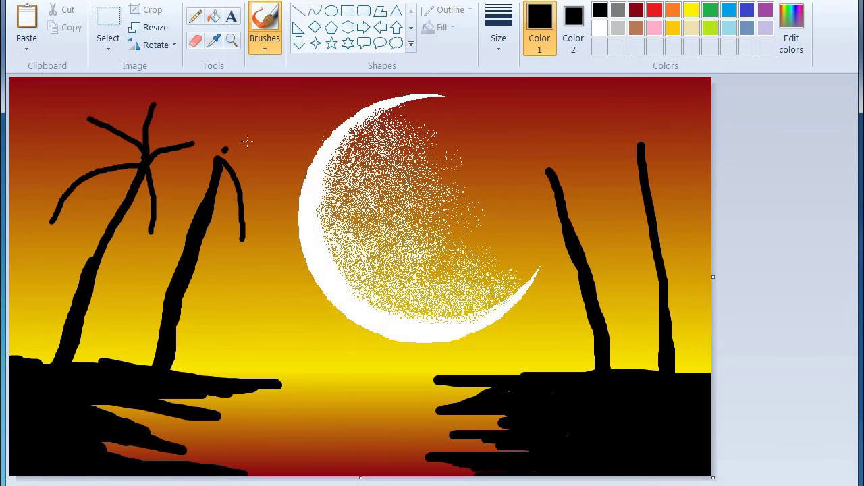
left_click_drag(224, 150, 304, 140)
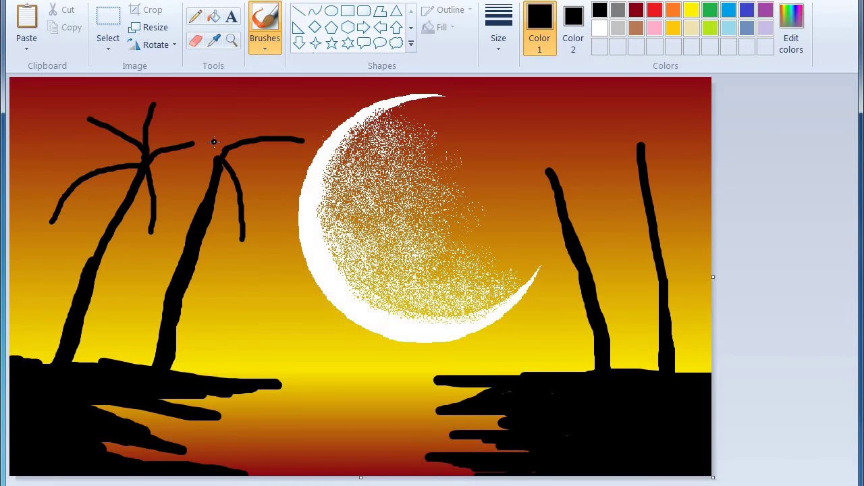
mouse_move(217, 157)
left_mouse_down()
mouse_move(169, 181)
mouse_move(167, 193)
left_mouse_up()
left_click_drag(217, 153, 209, 100)
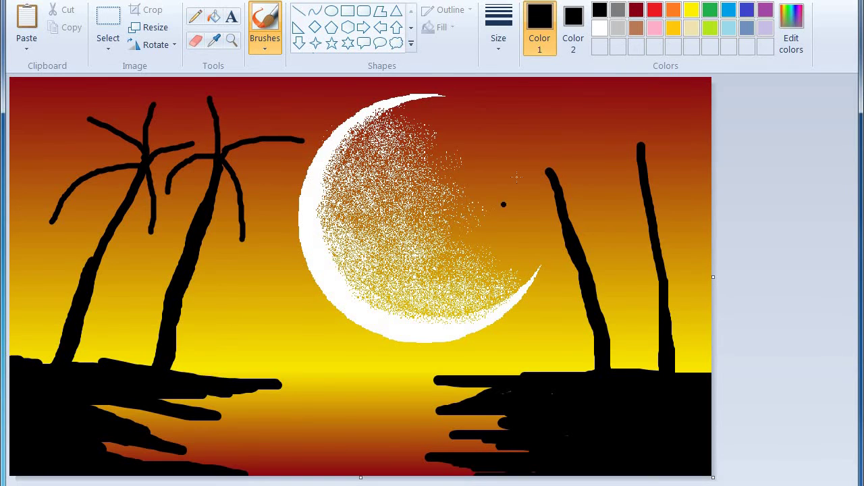
Try to draw matching thin curved fronds radiating from the tops of both right trunks
mouse_move(546, 170)
left_mouse_down()
mouse_move(525, 215)
mouse_move(519, 287)
left_mouse_up()
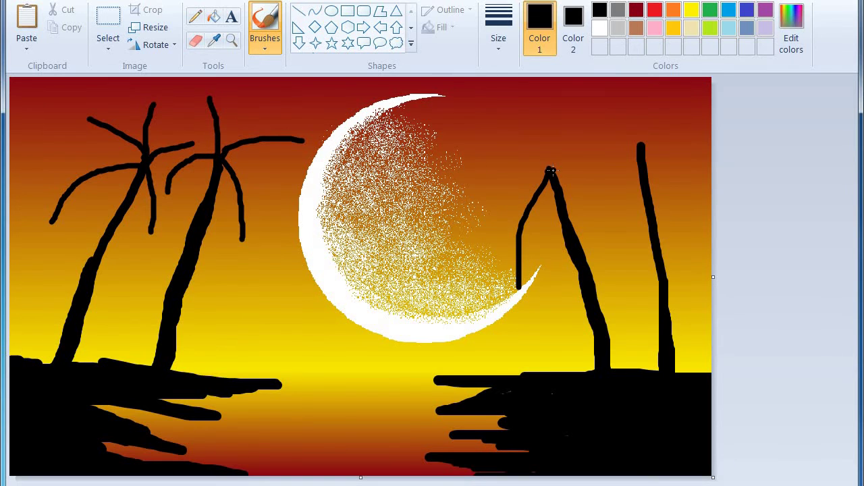
mouse_move(551, 171)
left_mouse_down()
mouse_move(481, 176)
mouse_move(457, 200)
left_mouse_up()
mouse_move(551, 171)
left_mouse_down()
mouse_move(511, 124)
mouse_move(558, 154)
mouse_move(590, 130)
mouse_move(569, 176)
mouse_move(607, 212)
left_mouse_up()
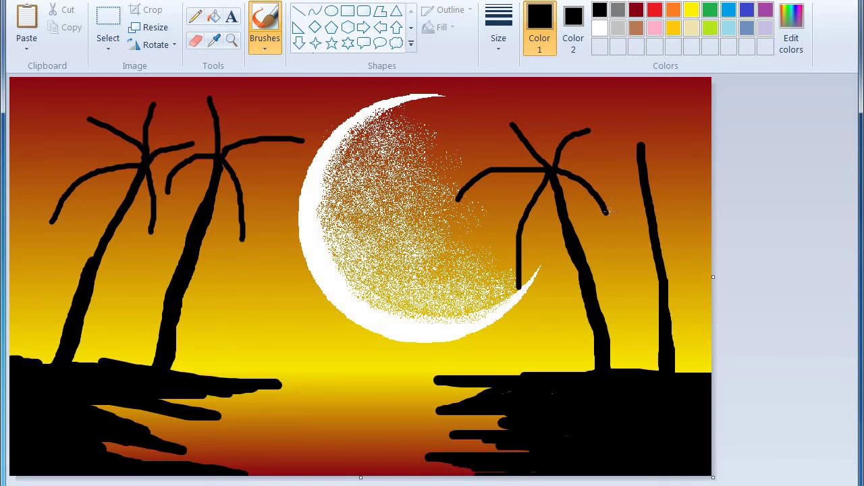
mouse_move(639, 146)
left_mouse_down()
mouse_move(679, 174)
mouse_move(700, 209)
left_mouse_up()
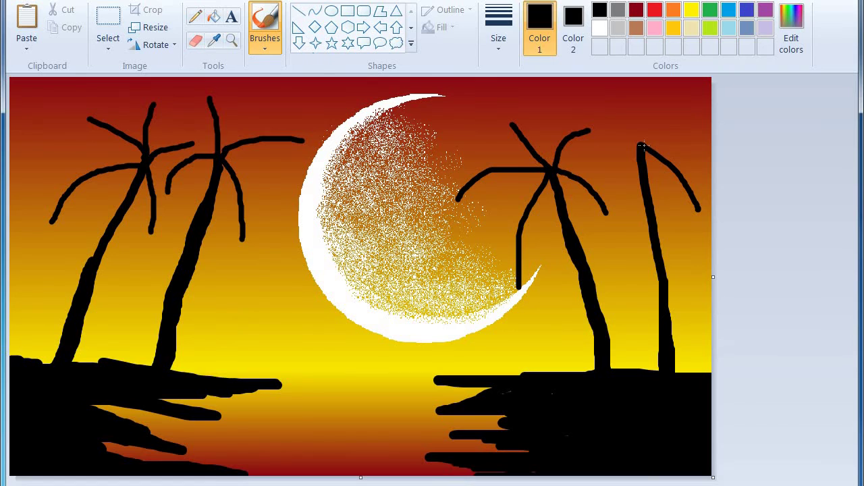
mouse_move(641, 145)
left_mouse_down()
mouse_move(666, 125)
mouse_move(708, 115)
left_mouse_up()
left_click_drag(640, 148, 606, 98)
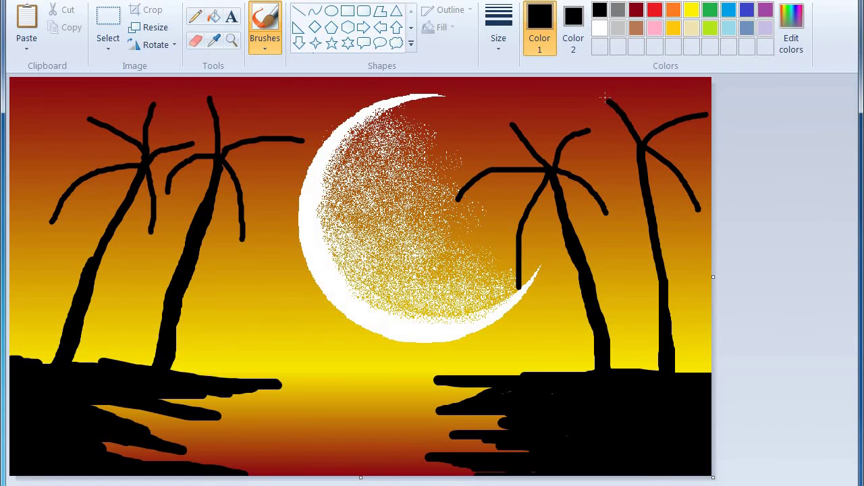
left_click_drag(593, 165, 639, 144)
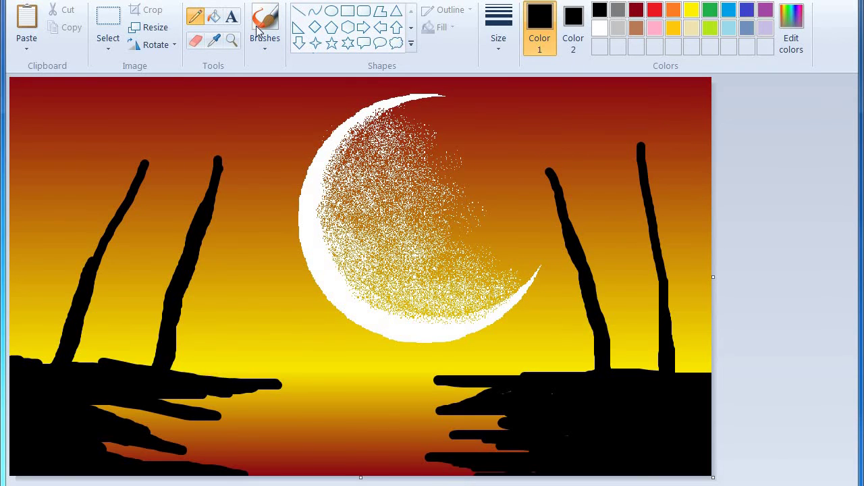
Paint a full crown of drooping and upright black palm fronds on the left bank's inner trunk with the Watercolor brush
left_click(261, 49)
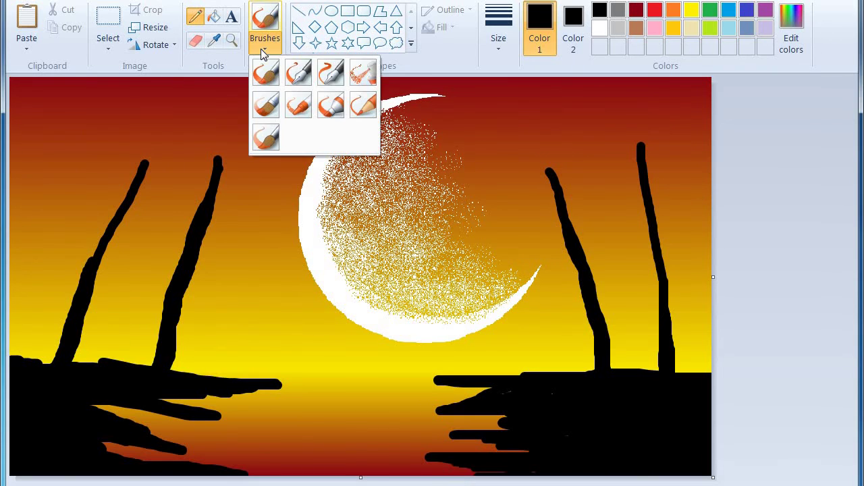
left_click(265, 137)
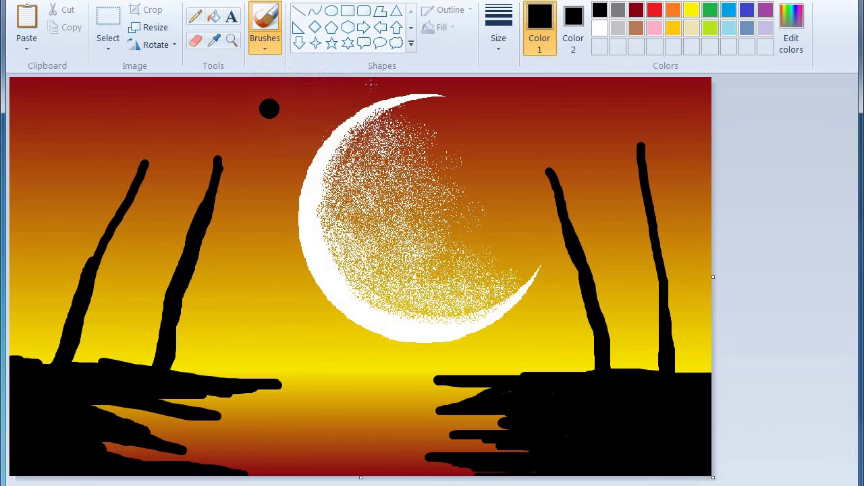
left_click(500, 29)
left_click(499, 138)
mouse_move(165, 205)
left_mouse_down()
mouse_move(189, 170)
mouse_move(210, 166)
left_mouse_up()
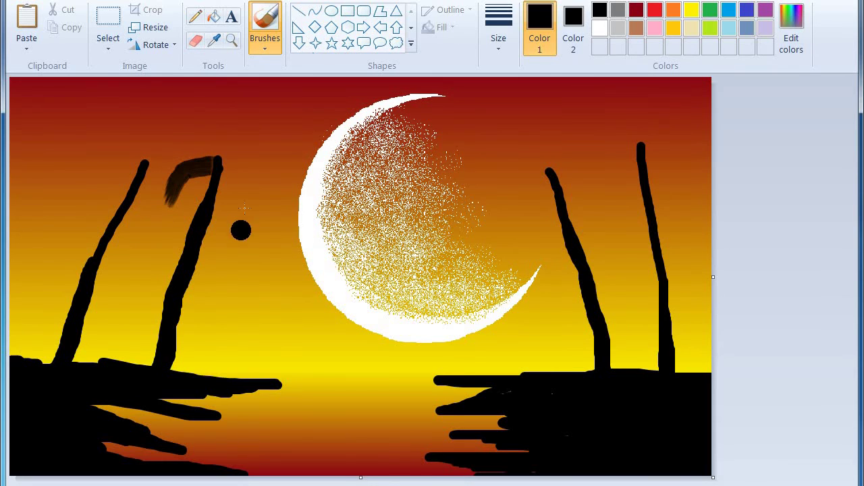
mouse_move(241, 228)
left_mouse_down()
mouse_move(241, 174)
mouse_move(220, 162)
mouse_move(265, 164)
mouse_move(264, 175)
mouse_move(256, 161)
mouse_move(220, 160)
mouse_move(256, 130)
mouse_move(223, 161)
mouse_move(212, 156)
mouse_move(213, 171)
mouse_move(218, 148)
mouse_move(187, 137)
mouse_move(212, 147)
mouse_move(188, 153)
mouse_move(176, 137)
mouse_move(221, 158)
mouse_move(186, 161)
left_mouse_up()
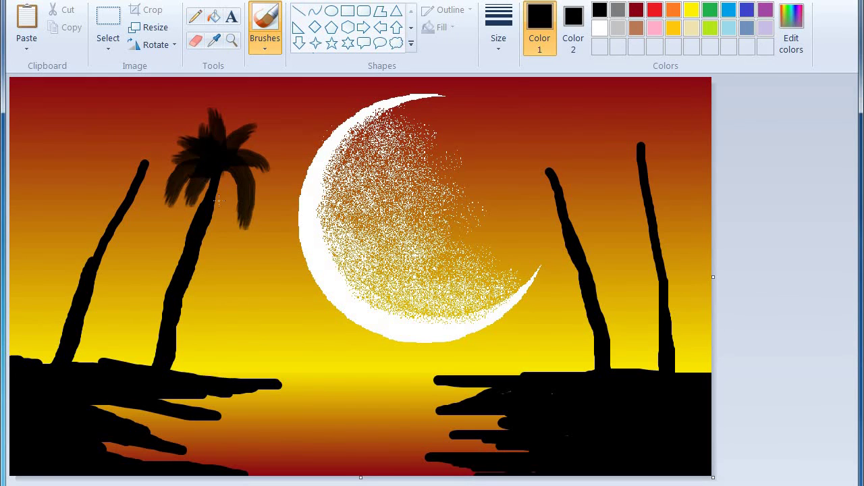
left_click_drag(225, 215, 219, 166)
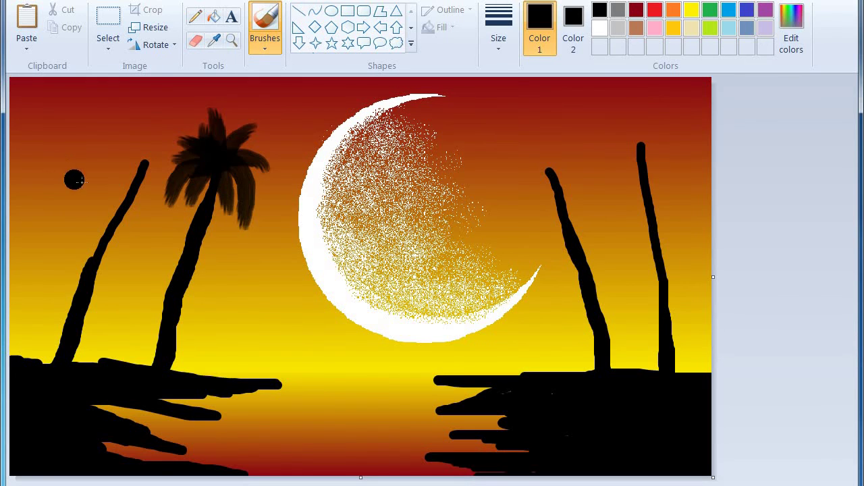
Paint a dense crown of black palm fronds around the top of the outer trunk on the left bank
mouse_move(84, 181)
left_mouse_down()
mouse_move(115, 156)
mouse_move(143, 160)
left_mouse_up()
left_click_drag(137, 226, 144, 160)
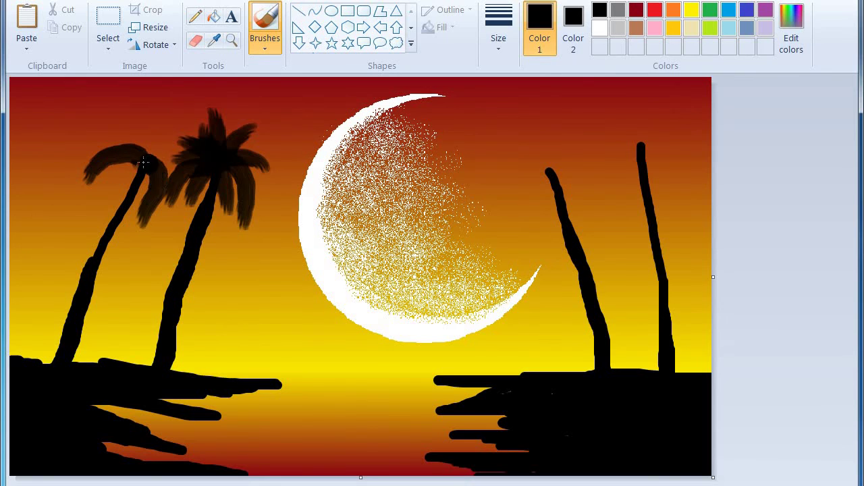
left_click_drag(101, 198, 139, 164)
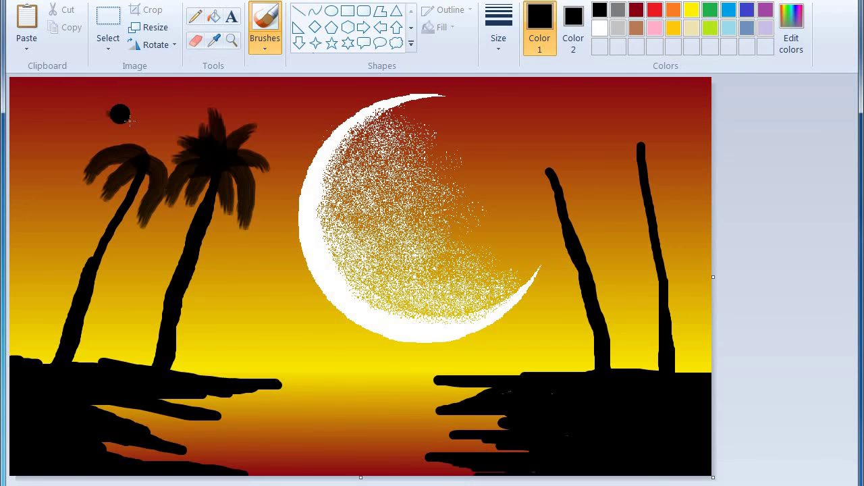
left_click_drag(119, 113, 152, 155)
left_click_drag(158, 108, 151, 159)
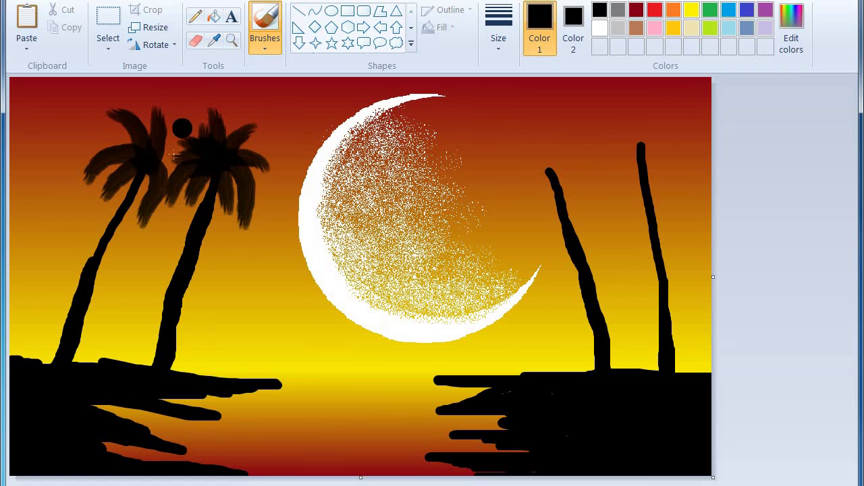
left_click_drag(183, 123, 167, 174)
mouse_move(100, 128)
left_mouse_down()
mouse_move(138, 143)
mouse_move(173, 124)
mouse_move(156, 154)
mouse_move(128, 127)
mouse_move(134, 103)
mouse_move(142, 148)
mouse_move(102, 160)
mouse_move(94, 182)
left_mouse_up()
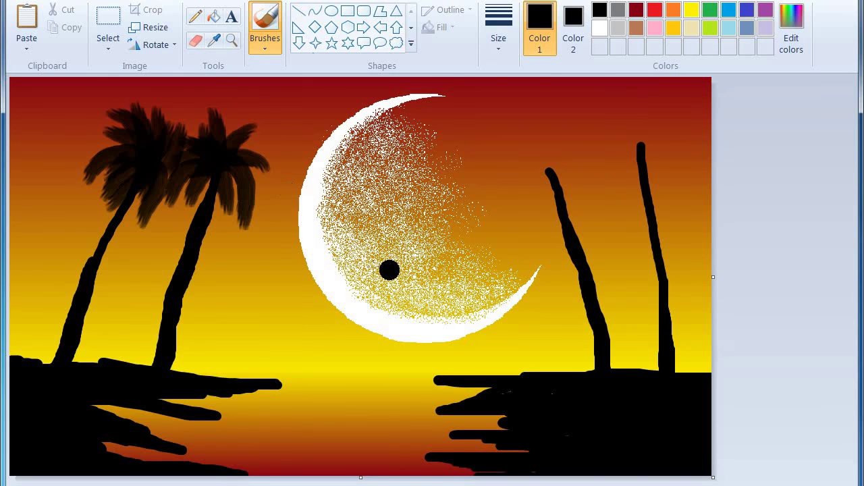
Paint a dense crown of black palm fronds around the top of the right bank's trunk nearest the moon
mouse_move(525, 235)
left_mouse_down()
mouse_move(520, 223)
mouse_move(533, 171)
left_mouse_up()
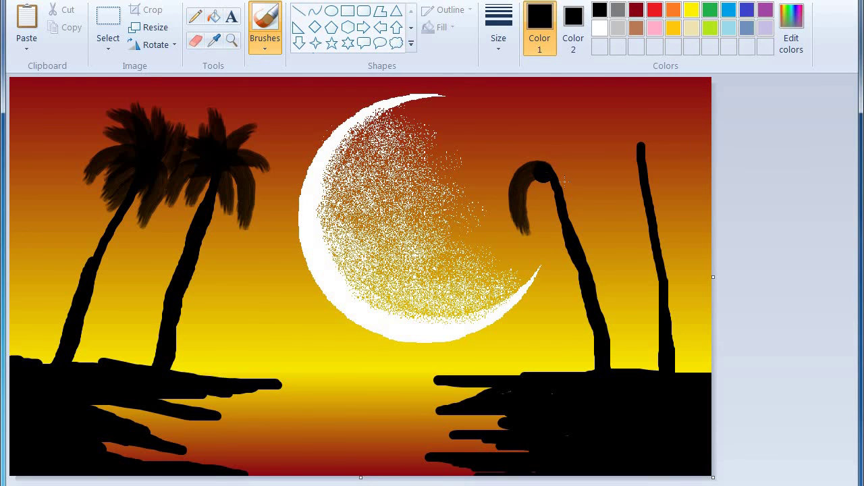
mouse_move(589, 202)
left_mouse_down()
mouse_move(578, 178)
mouse_move(550, 169)
left_mouse_up()
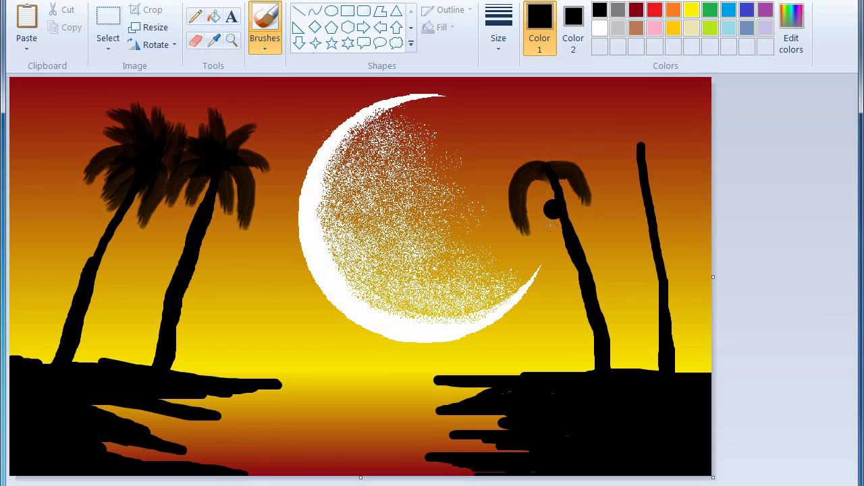
mouse_move(551, 210)
left_mouse_down()
mouse_move(539, 235)
mouse_move(542, 174)
left_mouse_up()
mouse_move(482, 169)
left_mouse_down()
mouse_move(518, 155)
mouse_move(542, 168)
left_mouse_up()
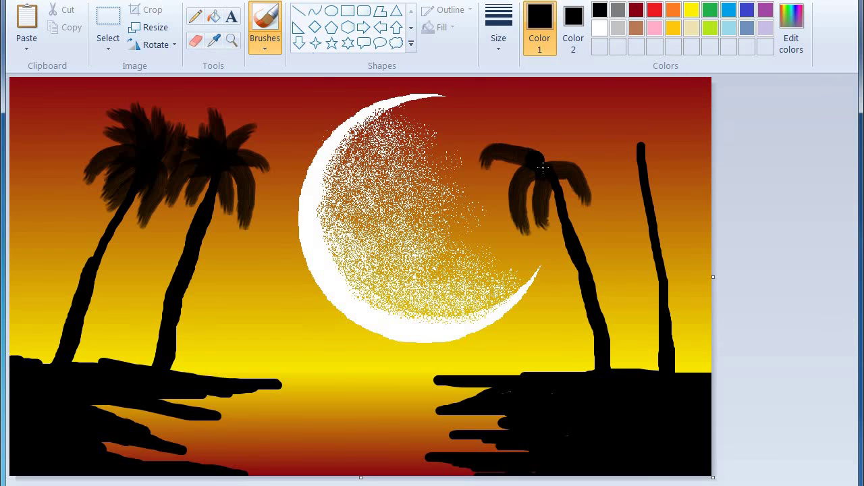
left_click_drag(515, 103, 540, 156)
left_click_drag(554, 108, 548, 158)
mouse_move(531, 97)
left_mouse_down()
mouse_move(536, 146)
mouse_move(498, 187)
mouse_move(503, 192)
left_mouse_up()
left_click_drag(595, 162, 574, 162)
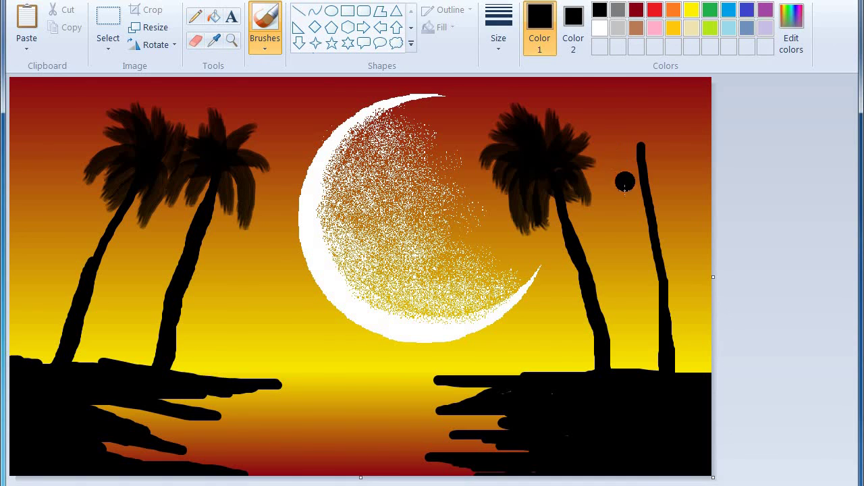
Paint a full crown of black palm fronds around the top of the outer trunk on the right bank
left_click_drag(618, 197, 638, 141)
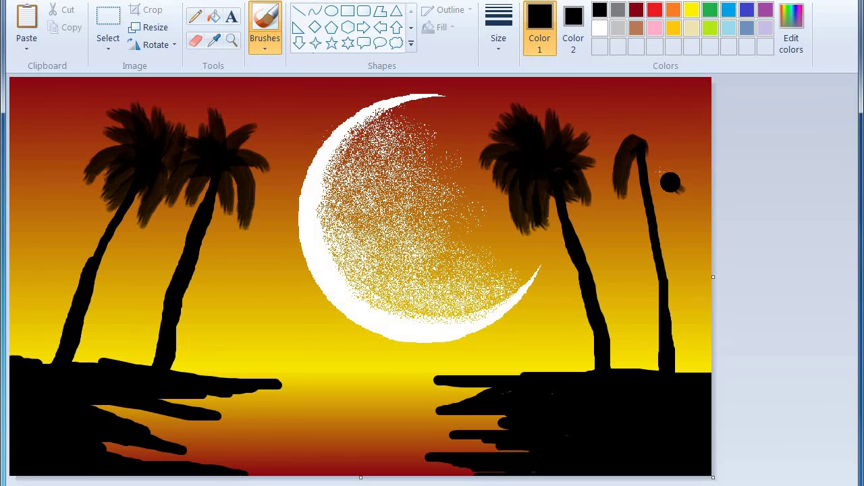
mouse_move(671, 182)
left_mouse_down()
mouse_move(642, 144)
mouse_move(679, 160)
mouse_move(648, 144)
left_mouse_up()
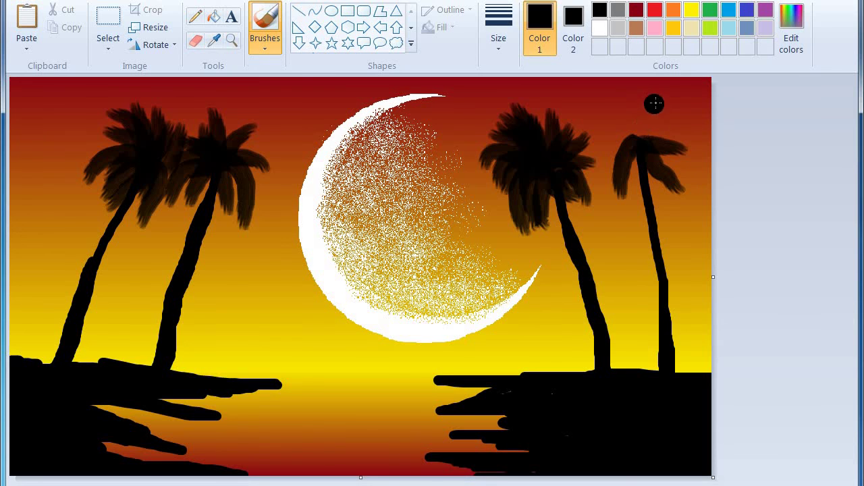
mouse_move(655, 104)
left_mouse_down()
mouse_move(636, 138)
mouse_move(609, 102)
mouse_move(635, 142)
mouse_move(617, 144)
left_mouse_up()
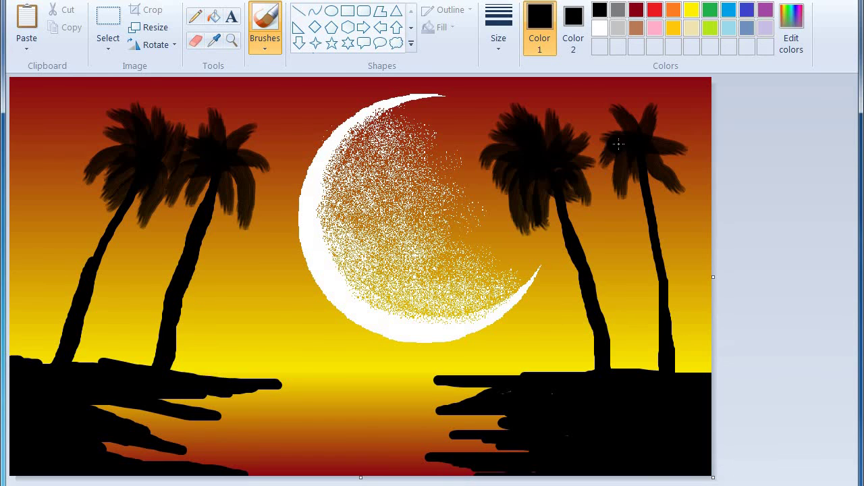
mouse_move(605, 111)
left_mouse_down()
mouse_move(646, 114)
mouse_move(668, 135)
mouse_move(677, 112)
mouse_move(675, 135)
mouse_move(655, 130)
mouse_move(691, 182)
mouse_move(665, 166)
left_mouse_up()
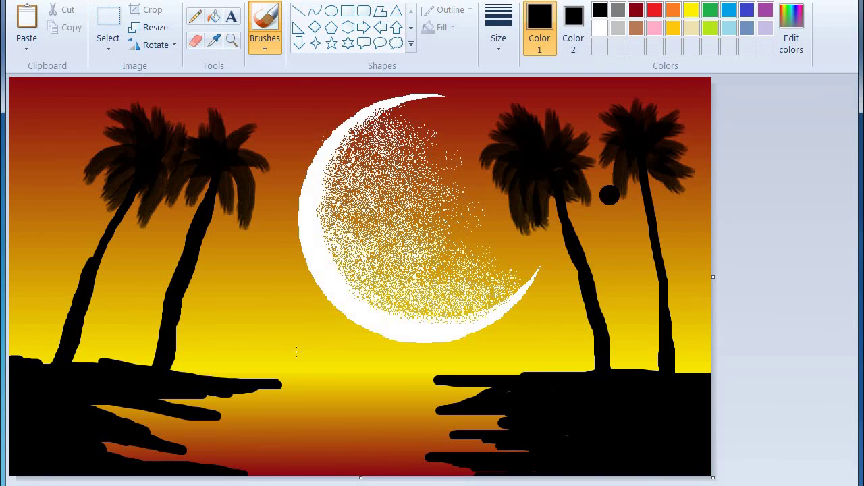